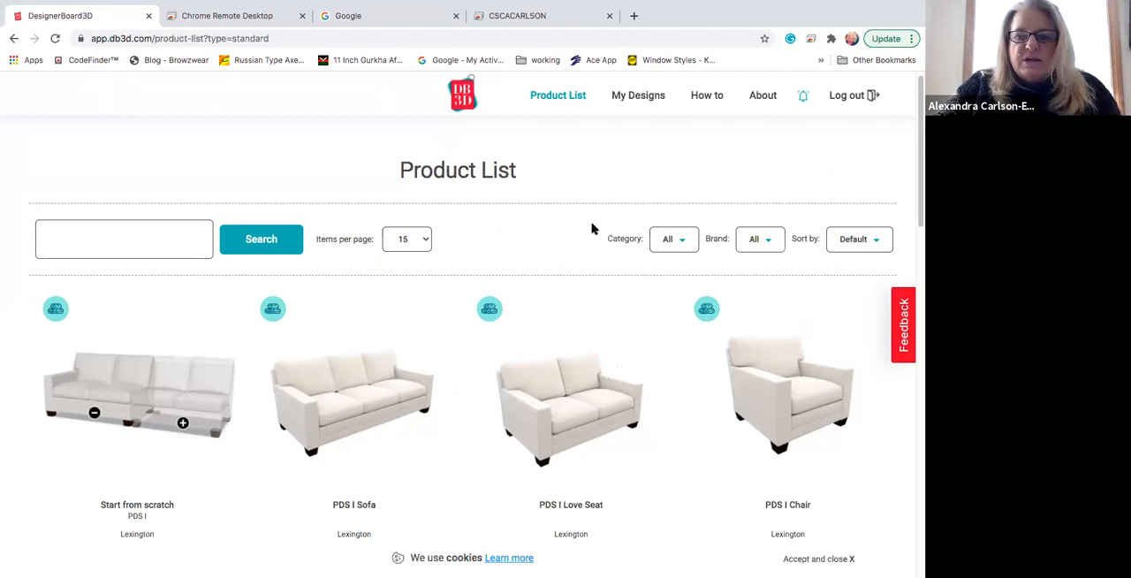
Step: Filter the product list to the Beds category and start a custom design from the Twilight Bed
{"action": "scroll", "coordinate": [595, 227], "scroll_direction": "down", "scroll_amount": 3}
{"action": "scroll", "coordinate": [594, 227], "scroll_direction": "up", "scroll_amount": 2}
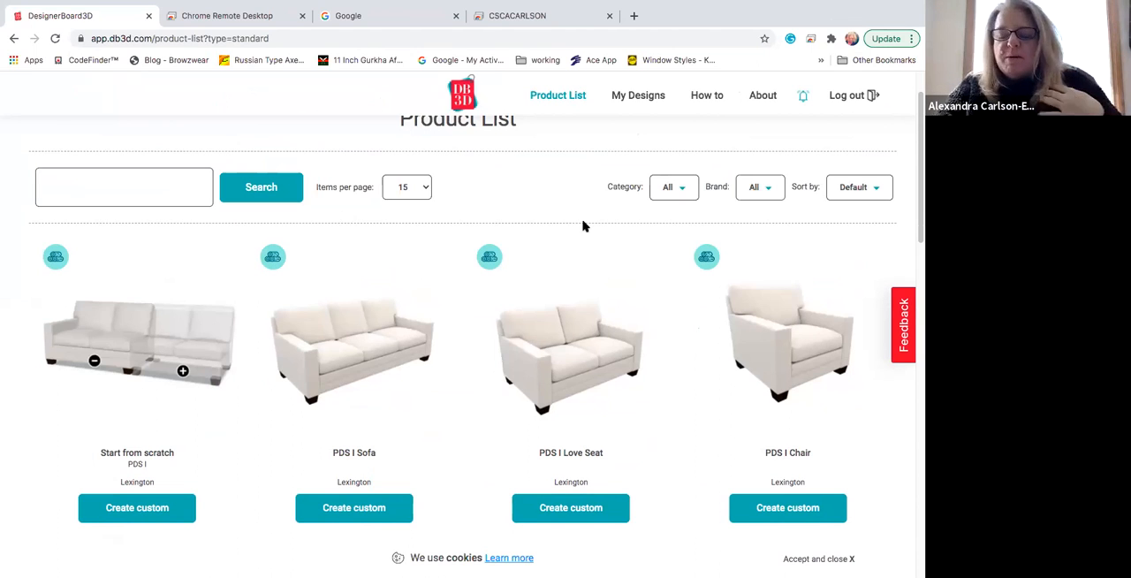
{"action": "left_click", "coordinate": [686, 190]}
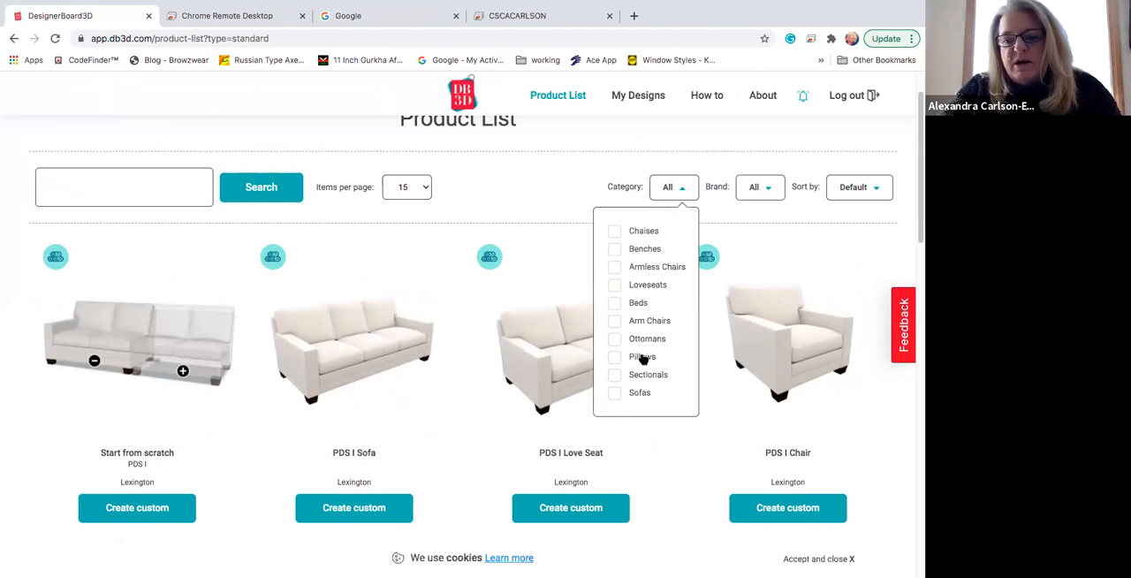
{"action": "left_click", "coordinate": [637, 303]}
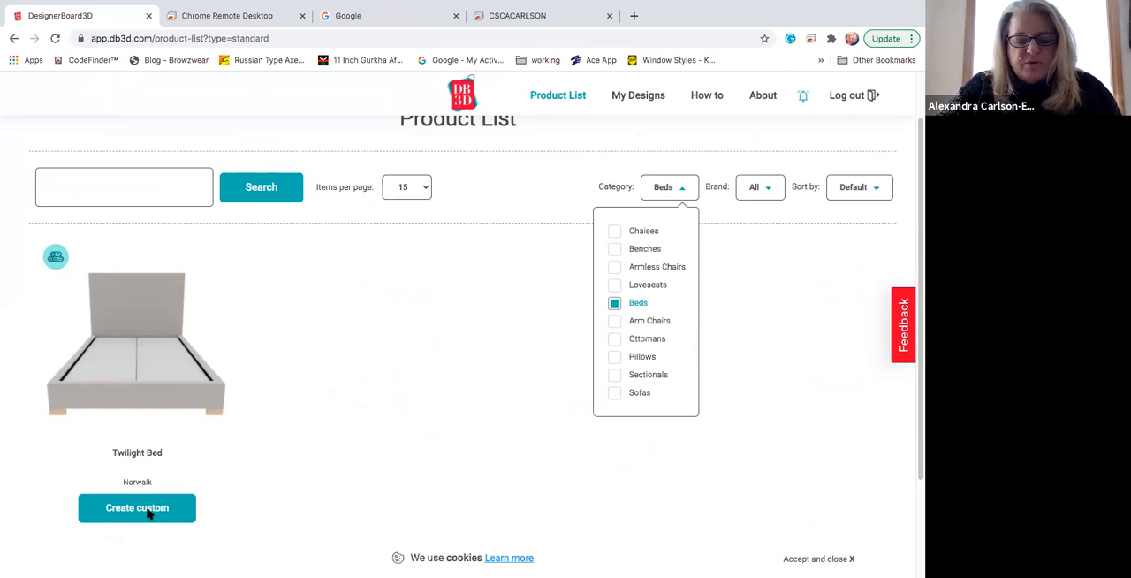
{"action": "left_click", "coordinate": [149, 514]}
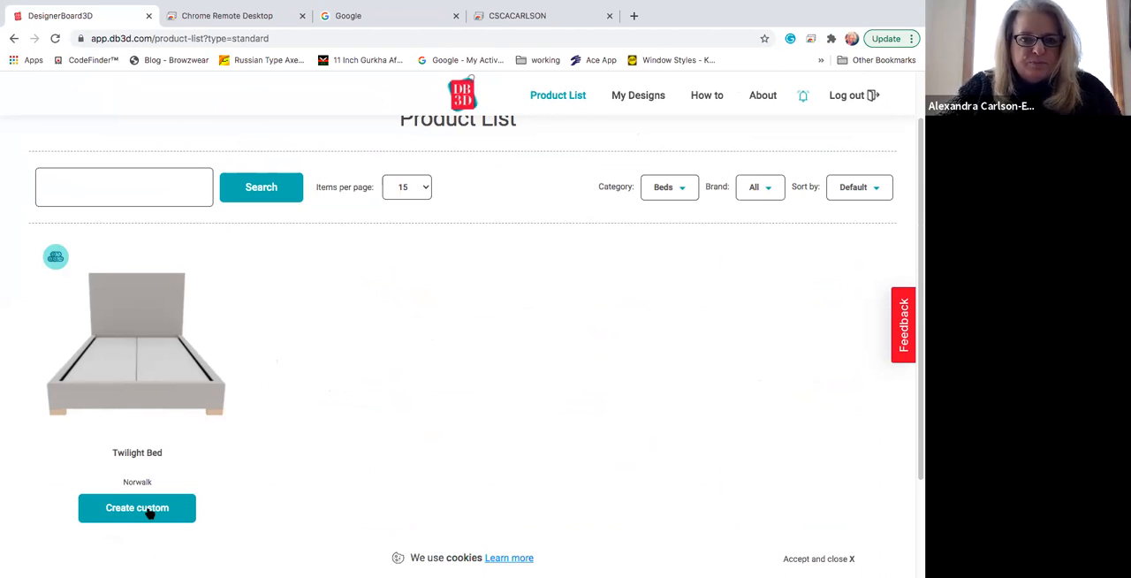
{"action": "left_click", "coordinate": [148, 512]}
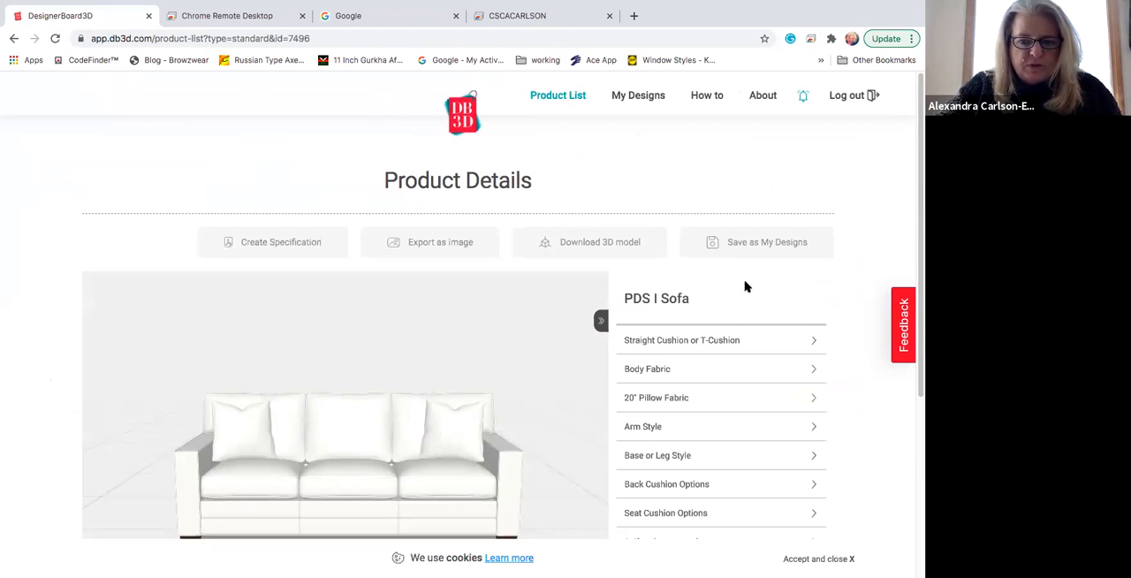
{"action": "scroll", "coordinate": [745, 286], "scroll_direction": "down", "scroll_amount": 2}
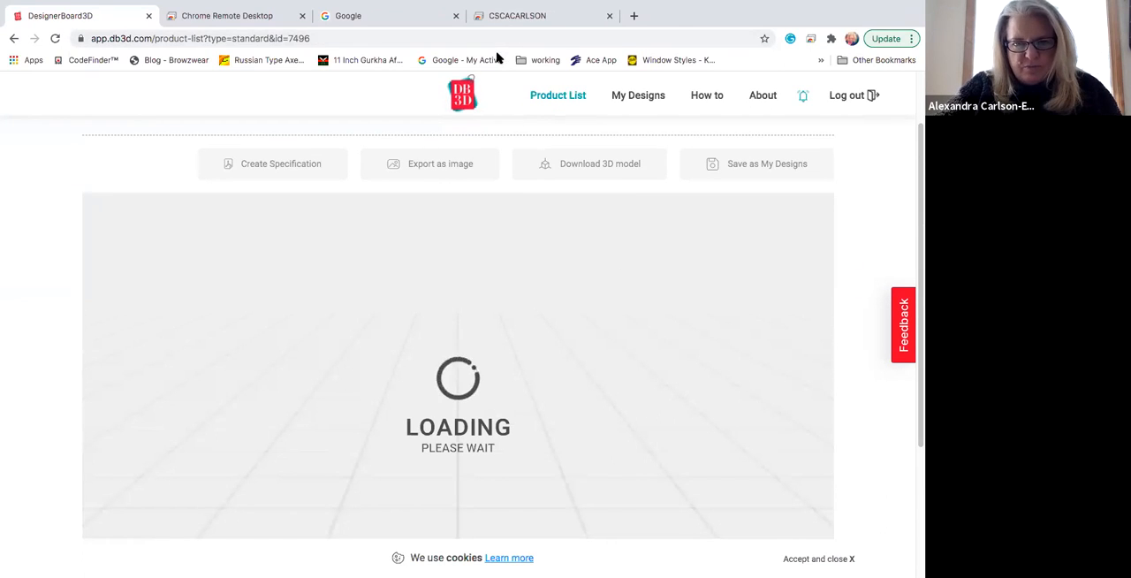
{"action": "mouse_move", "coordinate": [468, 7]}
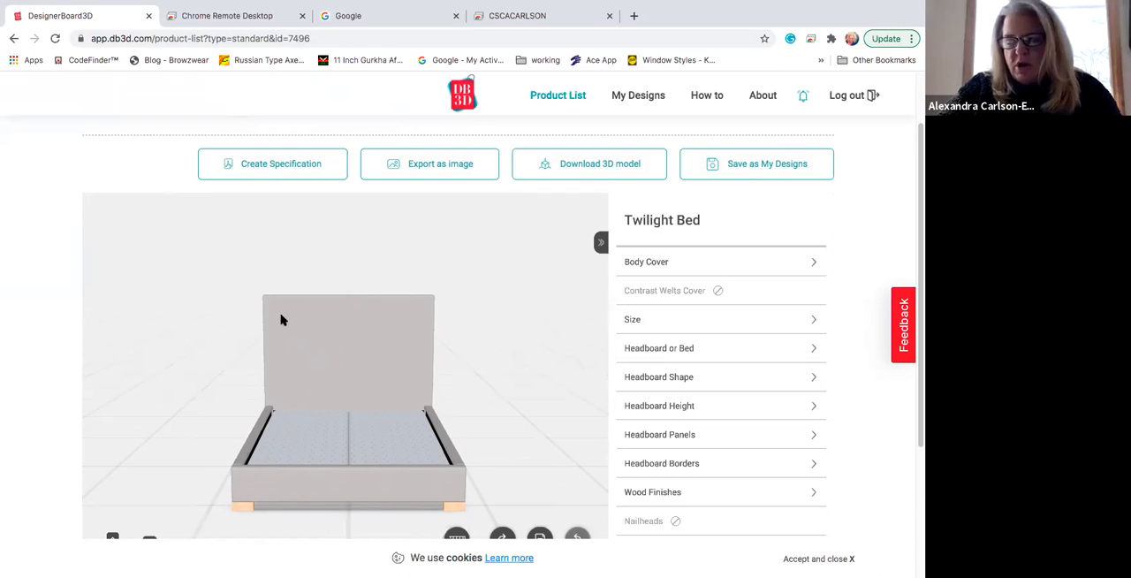
{"action": "left_click", "coordinate": [245, 15]}
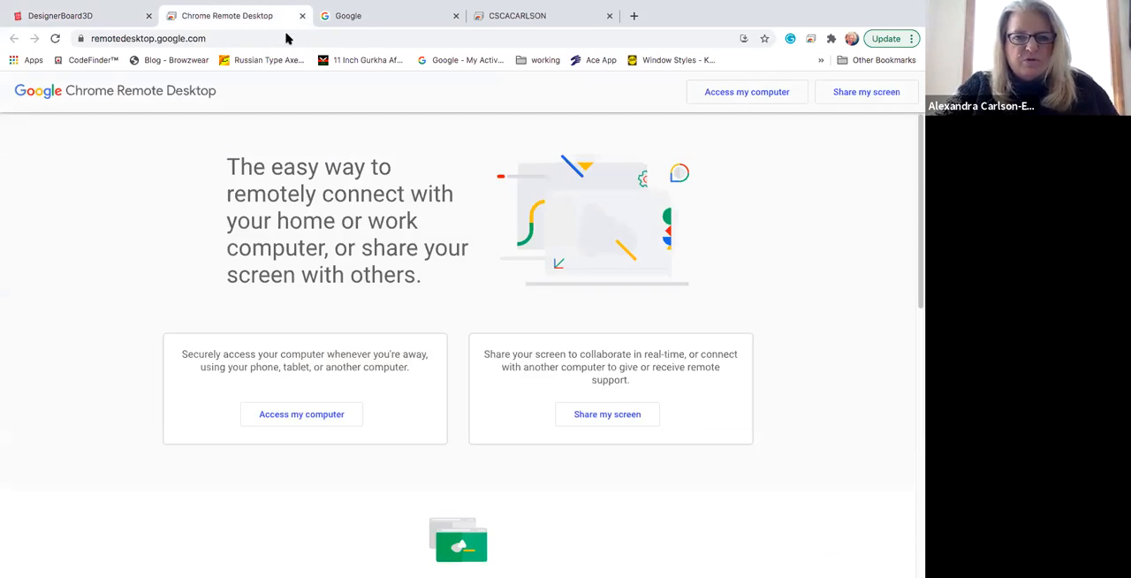
{"action": "left_click", "coordinate": [157, 38]}
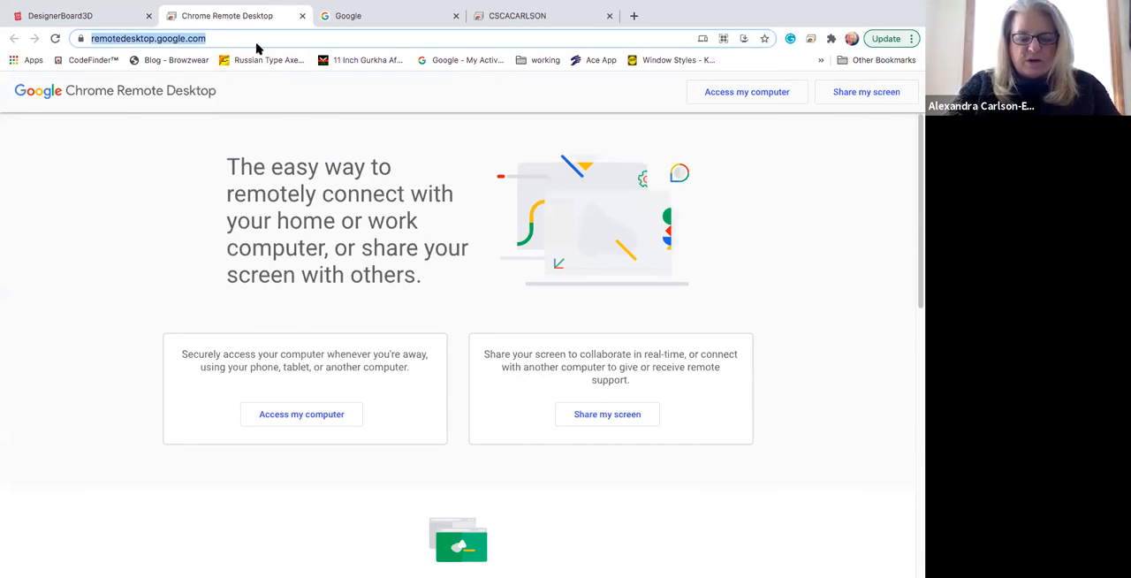
{"action": "type", "text": "www.kra"}
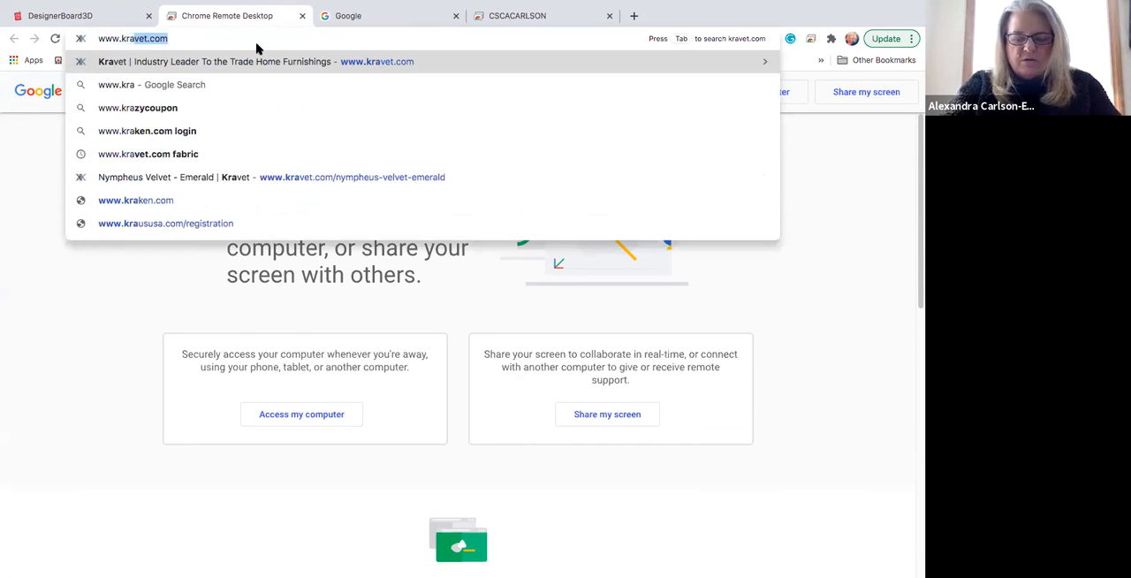
{"action": "type", "text": "vet.com"}
{"action": "key", "text": "Return"}
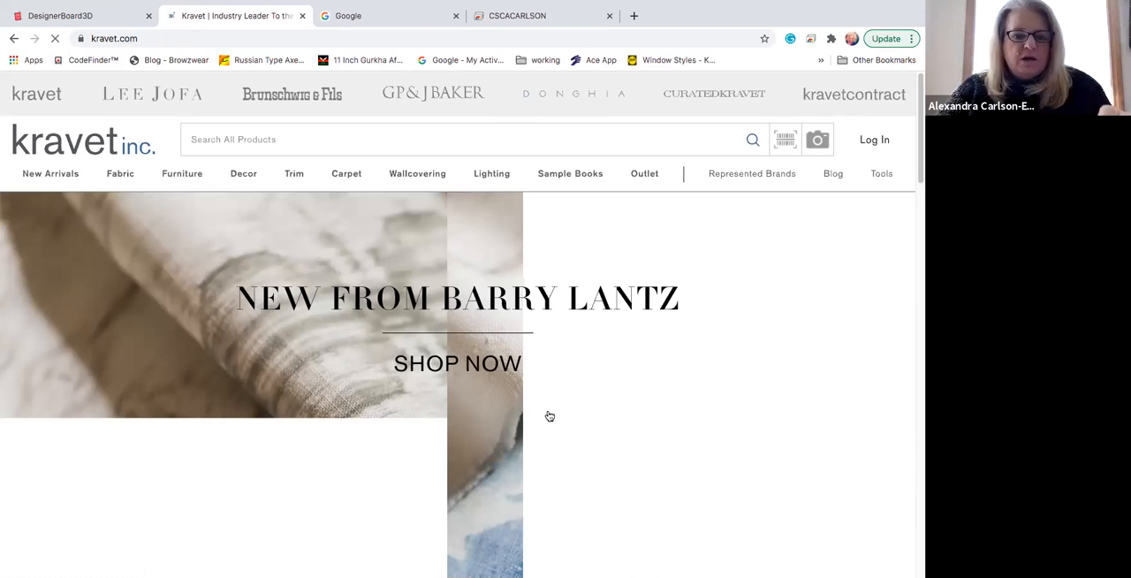
Step: Search all products on the Kravet site for "Barbara Barry"
{"action": "scroll", "coordinate": [494, 408], "scroll_direction": "down", "scroll_amount": 1}
{"action": "scroll", "coordinate": [521, 402], "scroll_direction": "down", "scroll_amount": 3}
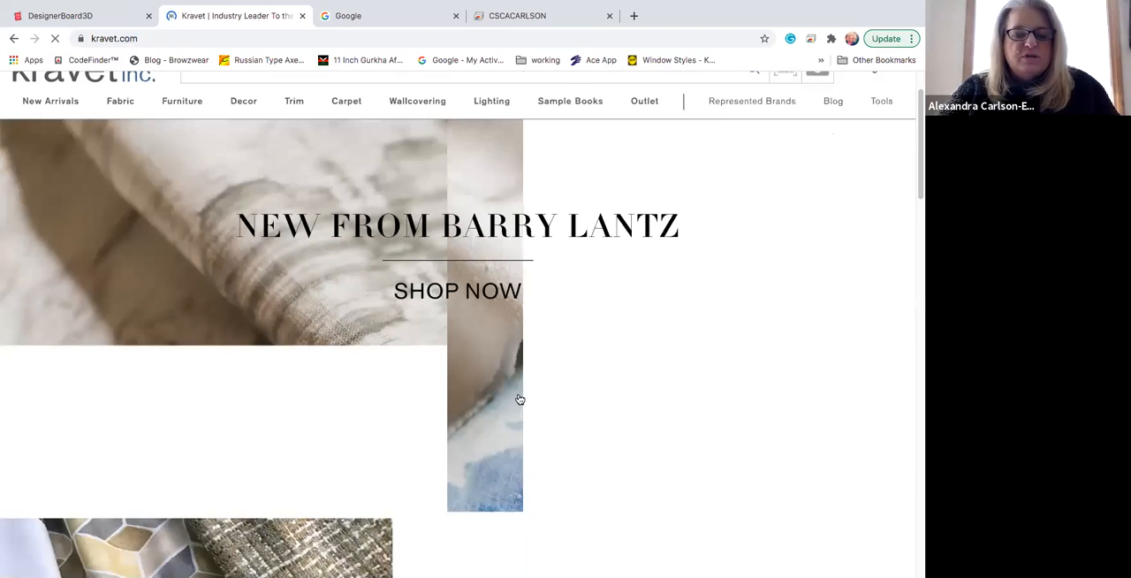
{"action": "scroll", "coordinate": [309, 186], "scroll_direction": "up", "scroll_amount": 4}
{"action": "left_click", "coordinate": [260, 140]}
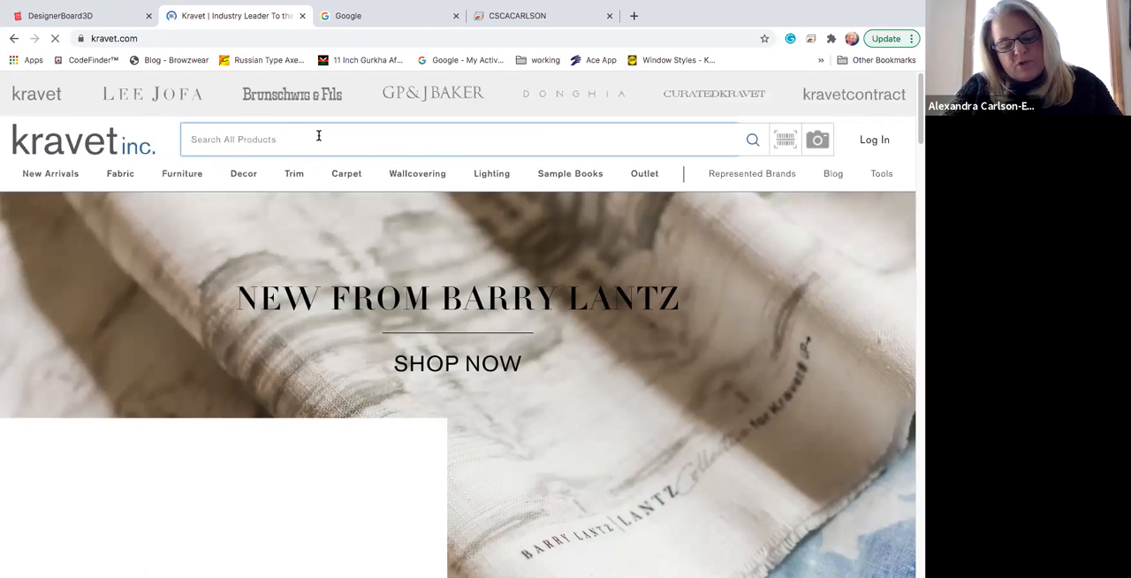
{"action": "type", "text": "Barbara "}
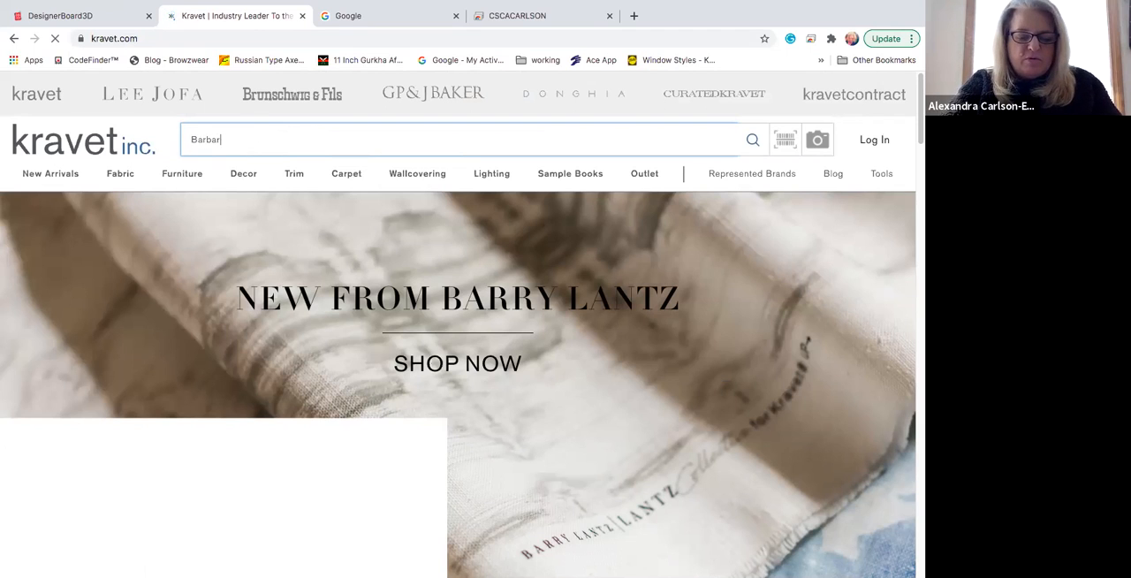
{"action": "type", "text": "Barry"}
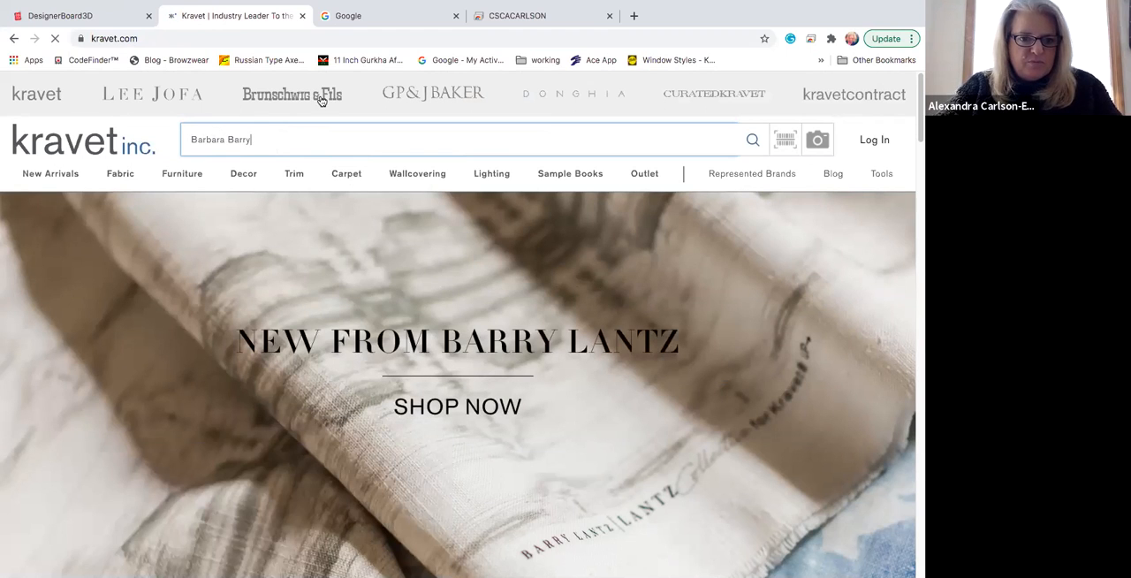
{"action": "key", "text": "Return"}
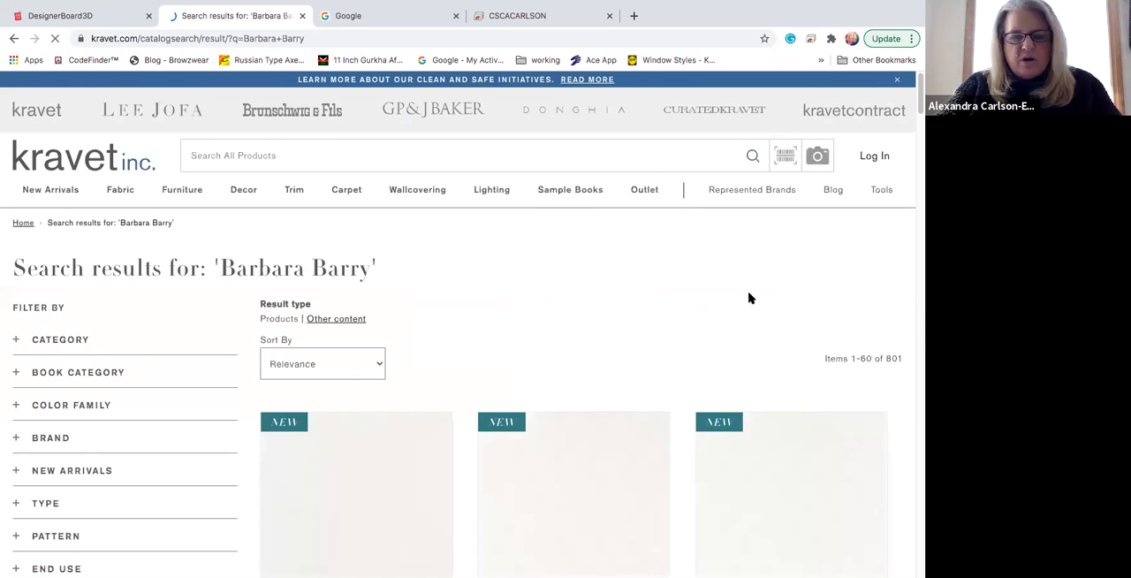
Step: Look through the Barbara Barry fabric swatches in the search results for a suitable fabric
{"action": "scroll", "coordinate": [745, 299], "scroll_direction": "down", "scroll_amount": 3}
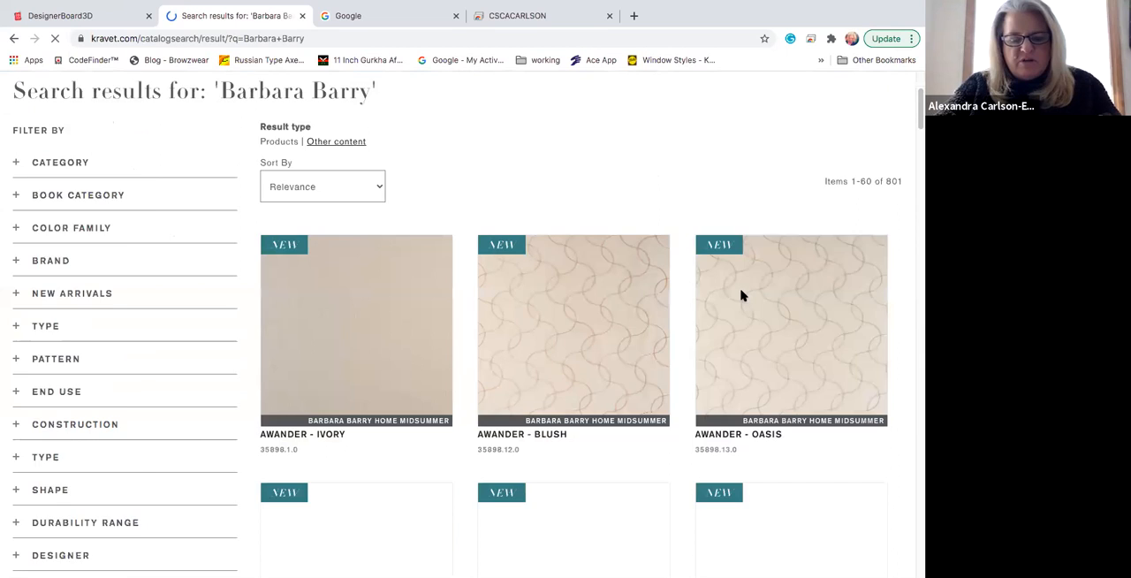
{"action": "scroll", "coordinate": [742, 296], "scroll_direction": "down", "scroll_amount": 5}
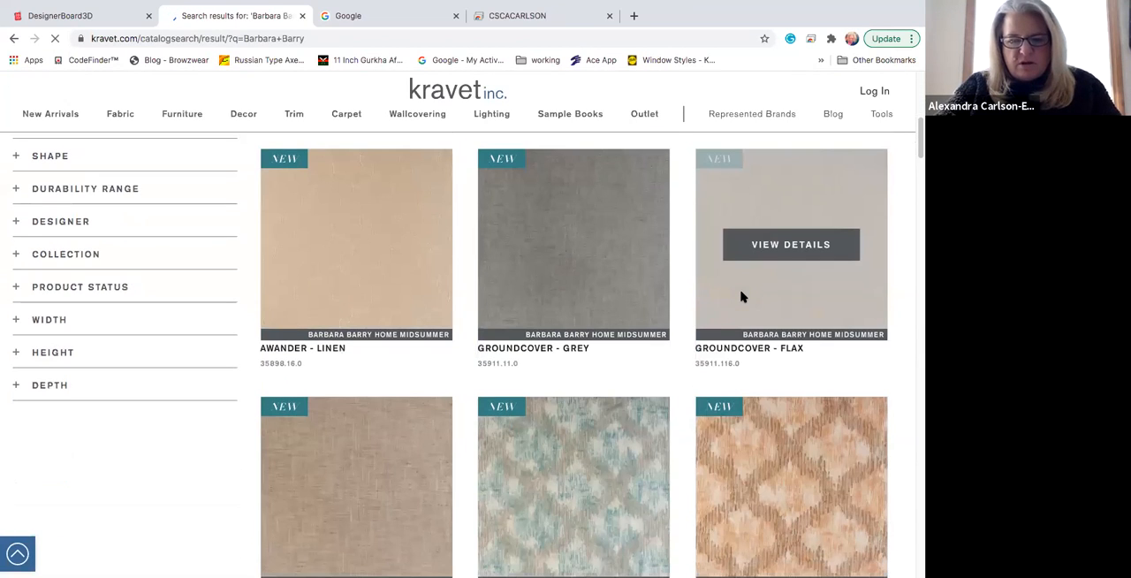
{"action": "scroll", "coordinate": [742, 296], "scroll_direction": "down", "scroll_amount": 6}
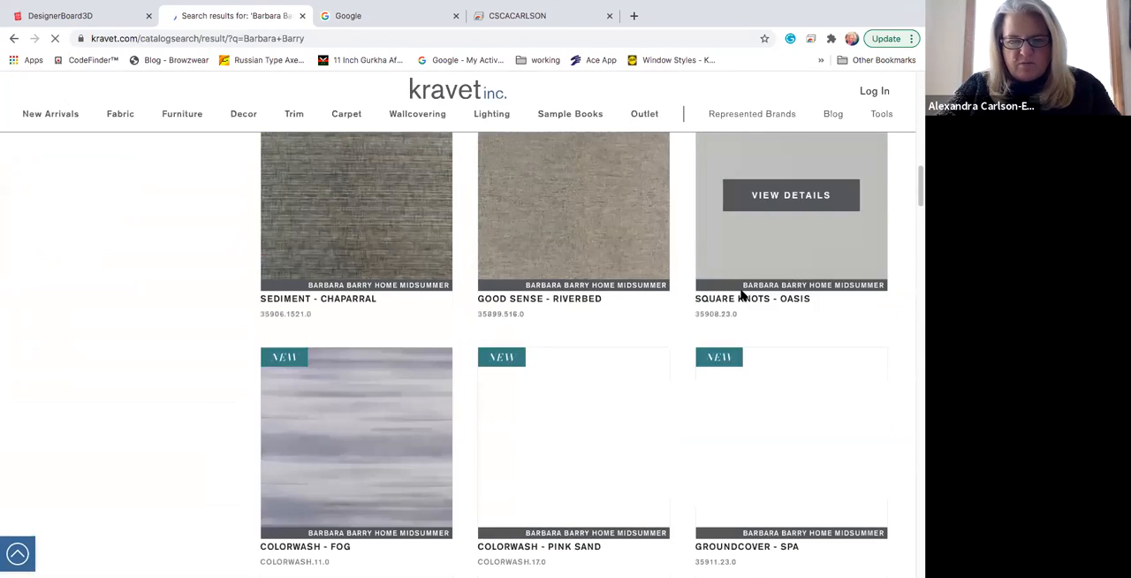
{"action": "scroll", "coordinate": [742, 296], "scroll_direction": "down", "scroll_amount": 1}
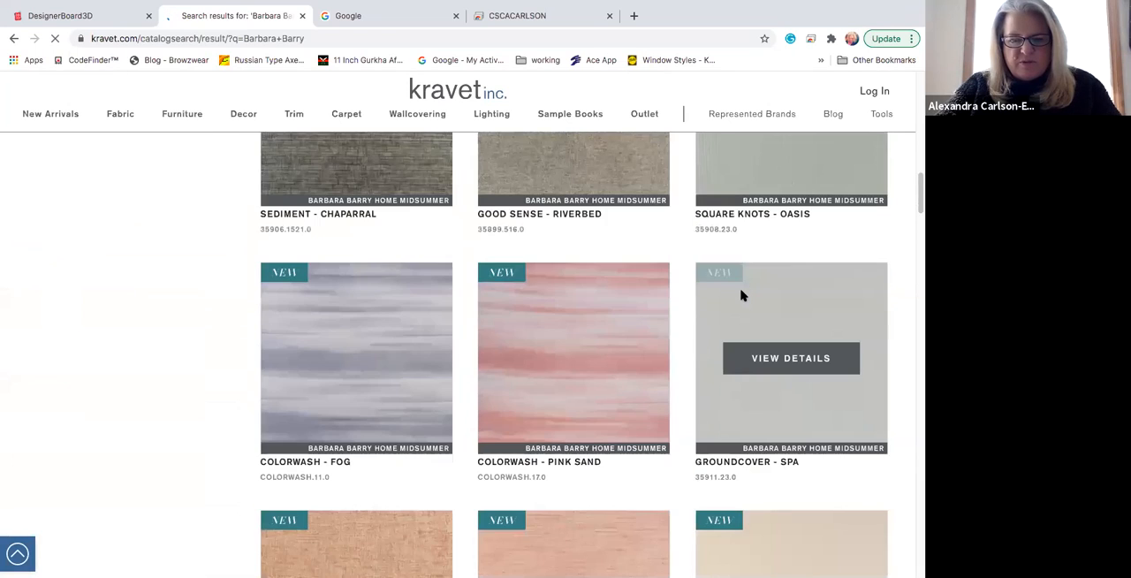
{"action": "scroll", "coordinate": [742, 296], "scroll_direction": "down", "scroll_amount": 7}
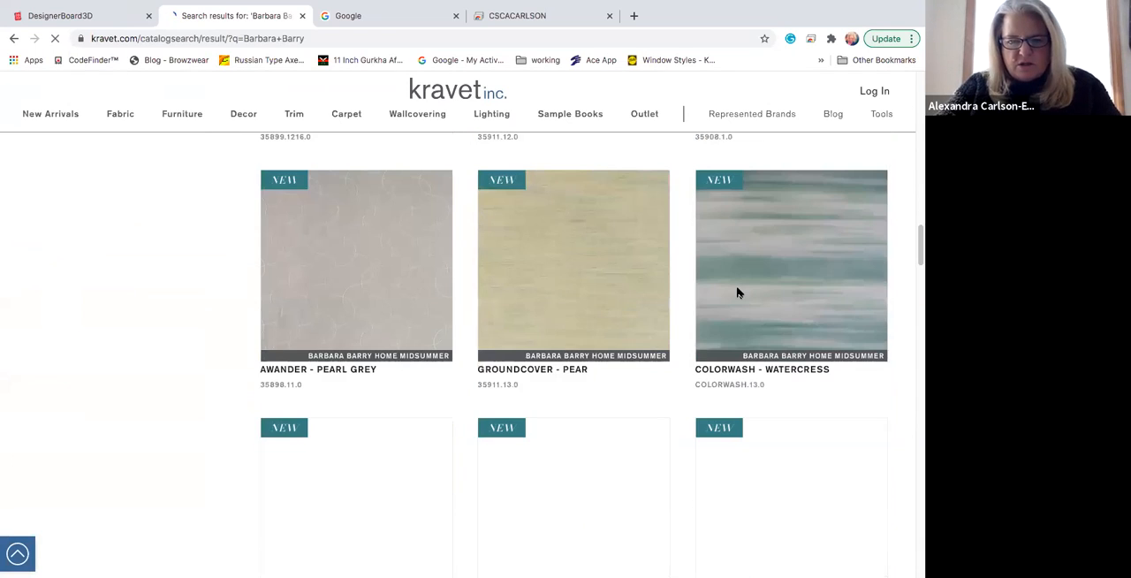
{"action": "scroll", "coordinate": [737, 291], "scroll_direction": "down", "scroll_amount": 3}
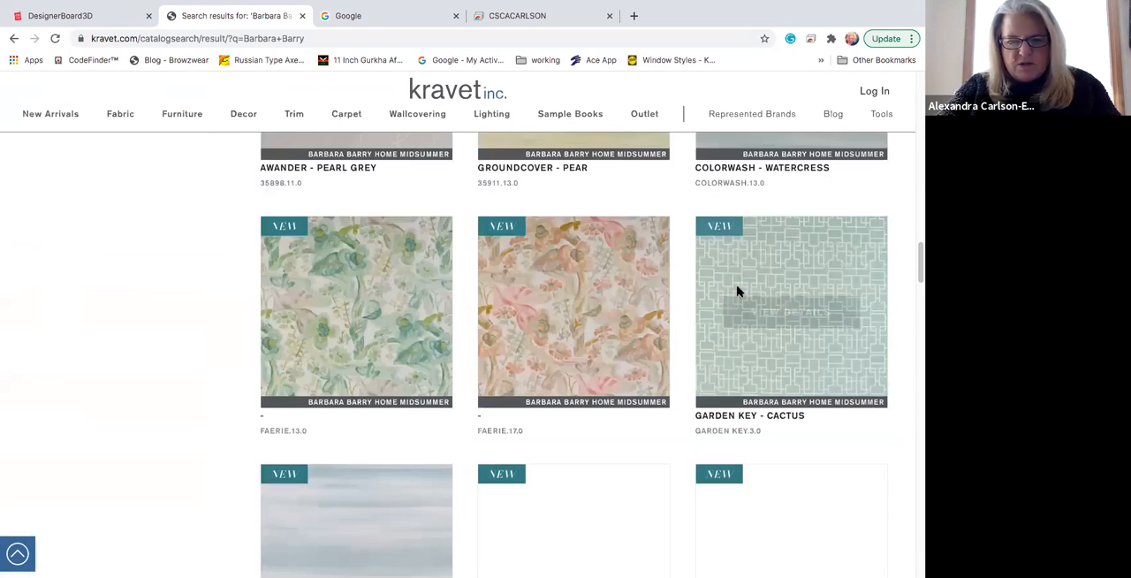
{"action": "scroll", "coordinate": [737, 289], "scroll_direction": "down", "scroll_amount": 3}
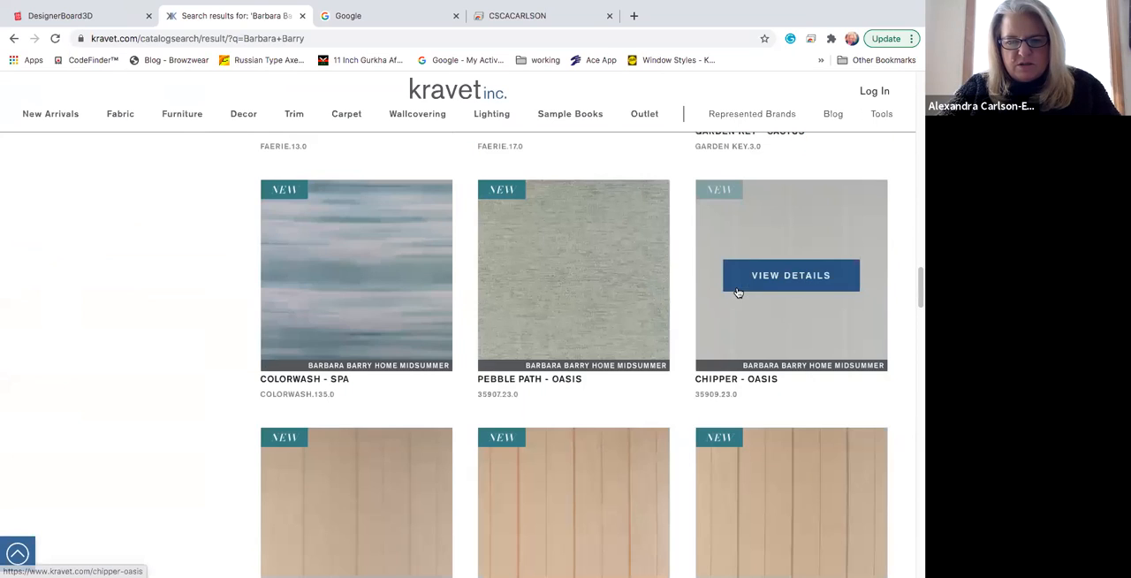
{"action": "scroll", "coordinate": [738, 292], "scroll_direction": "down", "scroll_amount": 4}
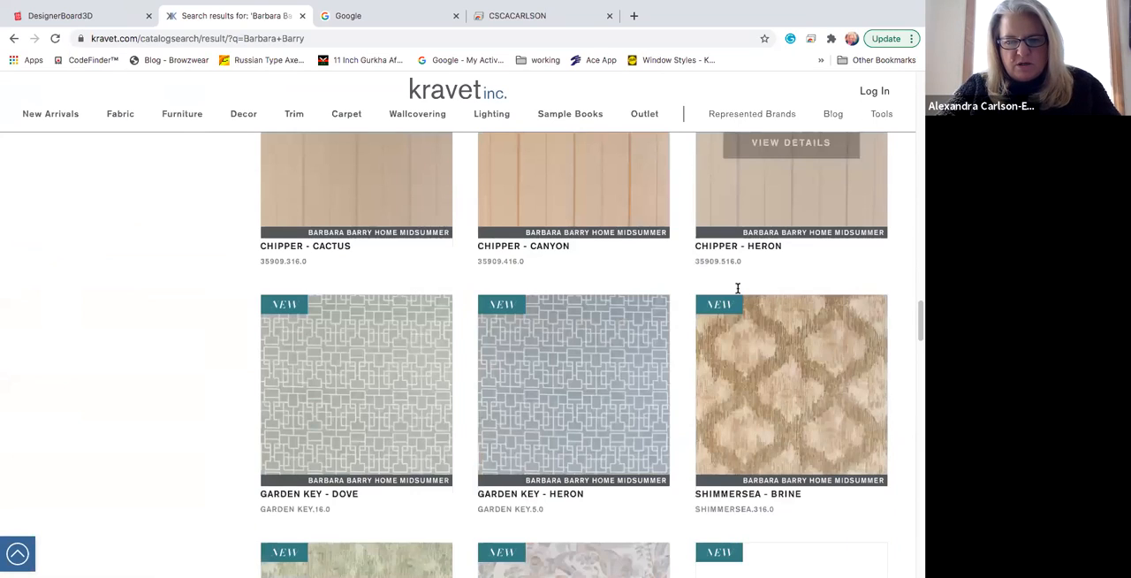
{"action": "scroll", "coordinate": [738, 291], "scroll_direction": "down", "scroll_amount": 2}
{"action": "scroll", "coordinate": [737, 291], "scroll_direction": "down", "scroll_amount": 5}
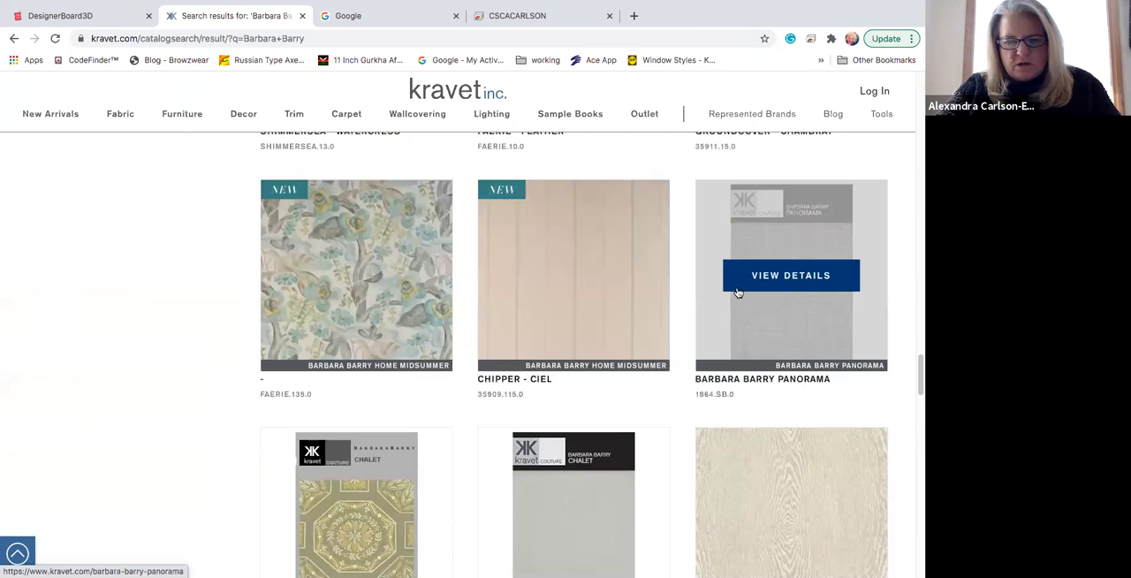
{"action": "scroll", "coordinate": [737, 291], "scroll_direction": "down", "scroll_amount": 3}
{"action": "scroll", "coordinate": [738, 294], "scroll_direction": "down", "scroll_amount": 4}
{"action": "scroll", "coordinate": [738, 292], "scroll_direction": "down", "scroll_amount": 2}
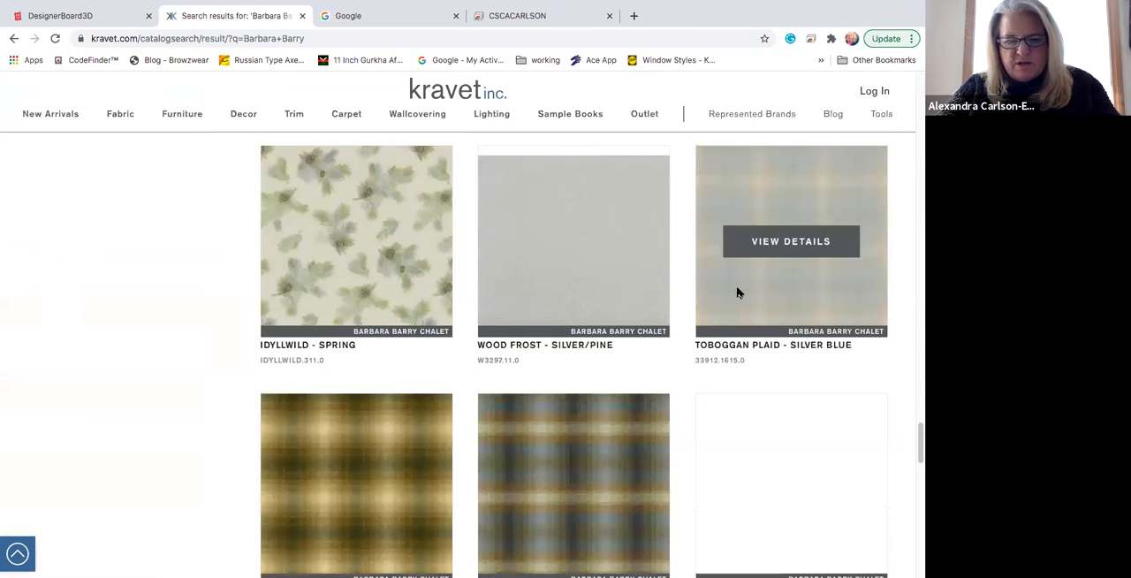
{"action": "scroll", "coordinate": [738, 292], "scroll_direction": "down", "scroll_amount": 2}
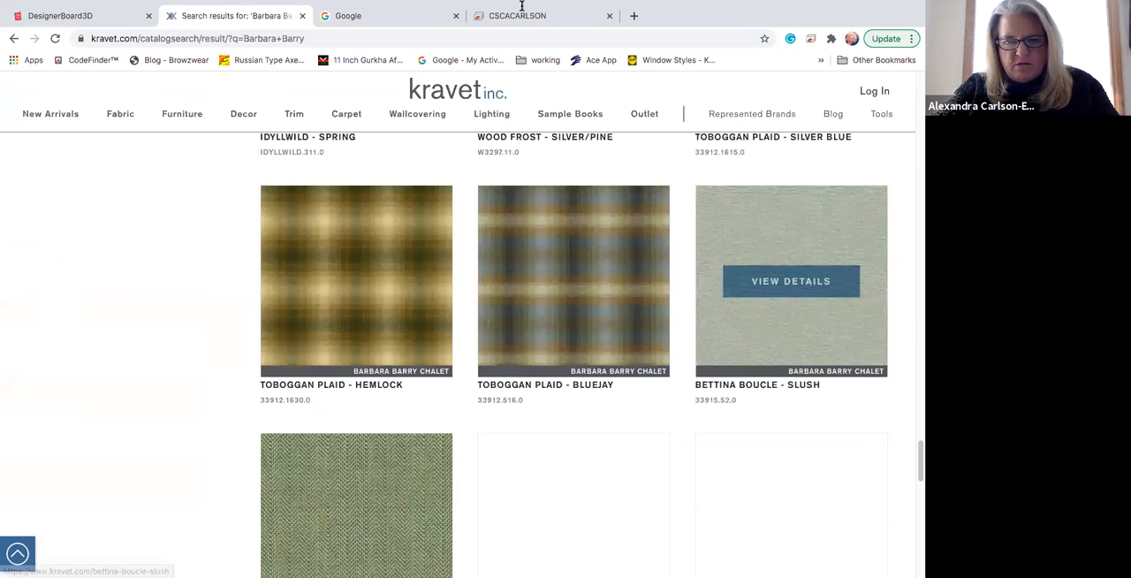
{"action": "scroll", "coordinate": [737, 292], "scroll_direction": "down", "scroll_amount": 4}
{"action": "mouse_move", "coordinate": [500, 7]}
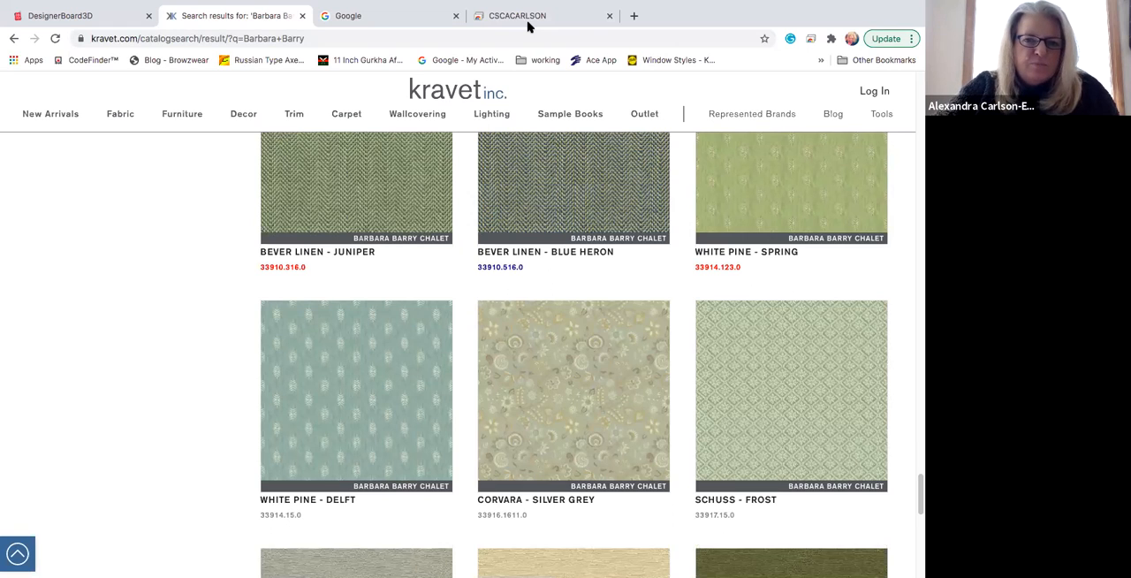
Step: Open the Good Sense - Pink Sand fabric and save its image to Downloads as a JPEG named "Good Sense-Pin Sand"
{"action": "left_click", "coordinate": [314, 400]}
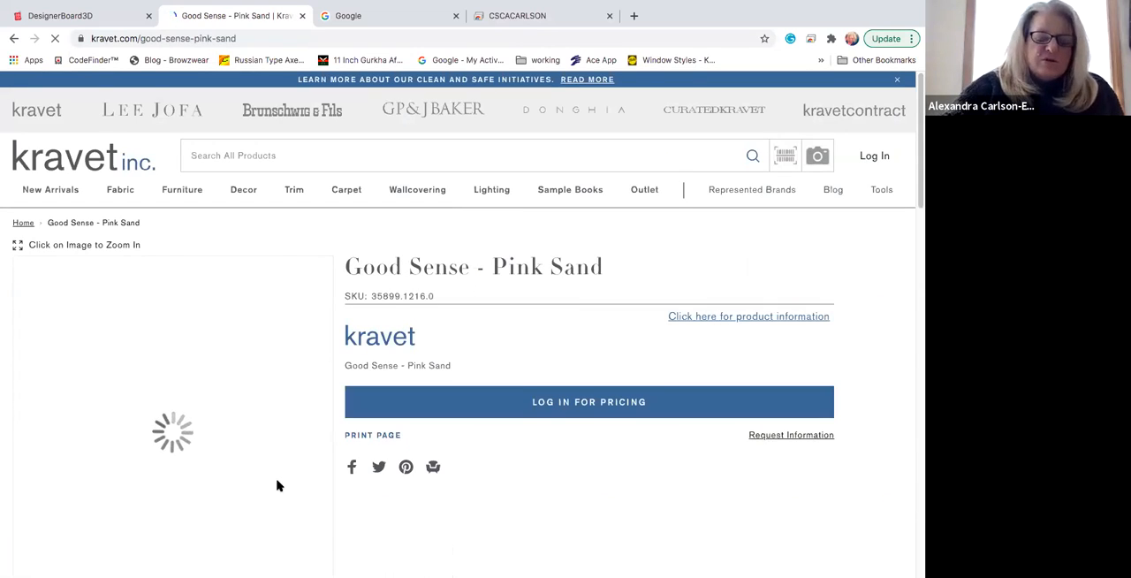
{"action": "right_click", "coordinate": [158, 376]}
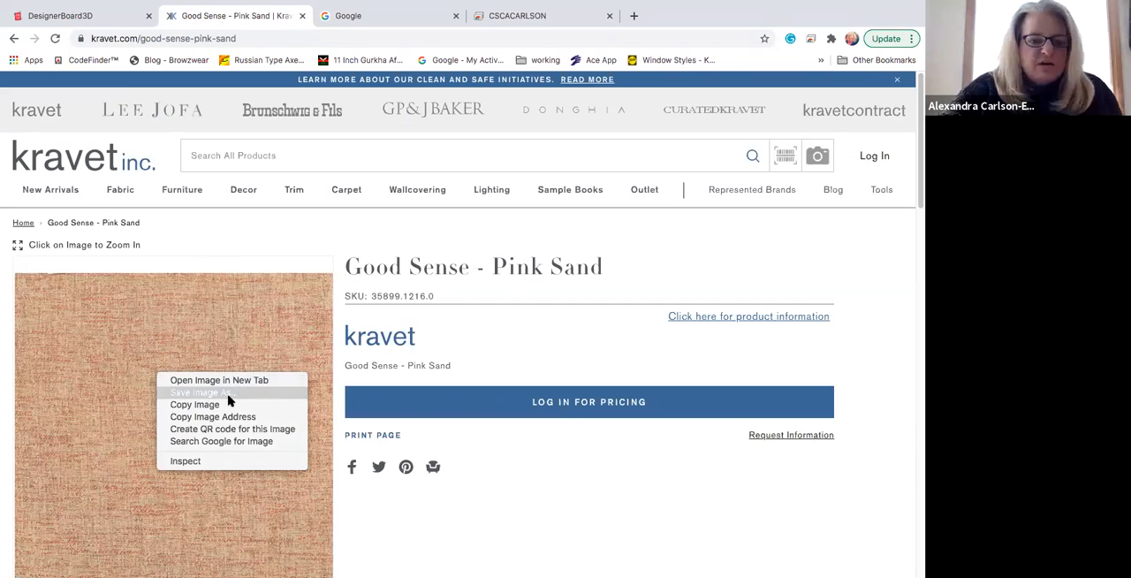
{"action": "left_click", "coordinate": [231, 399]}
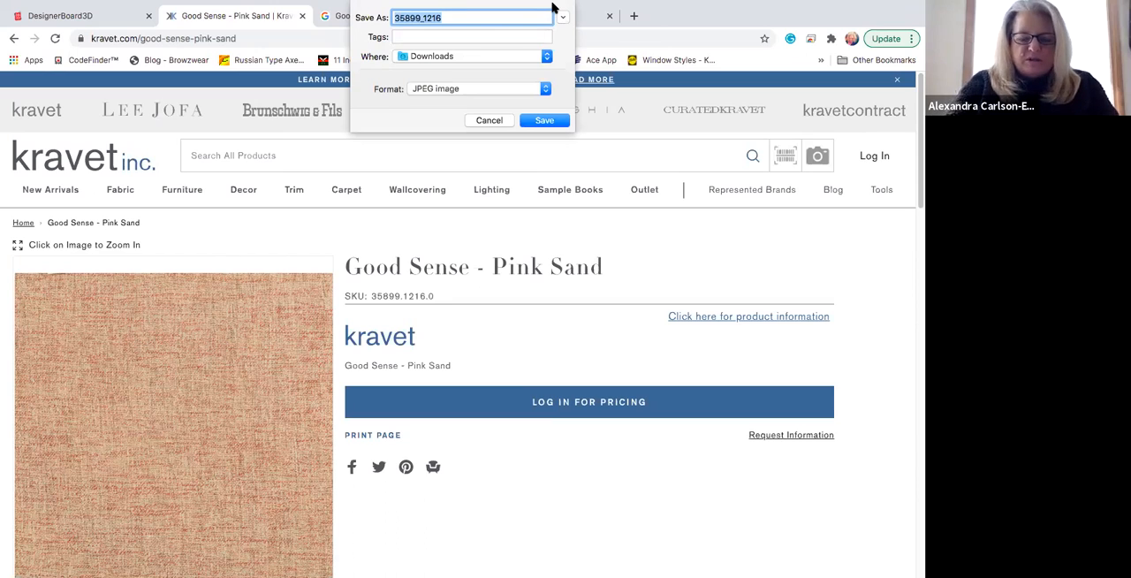
{"action": "type", "text": "Good Sense"}
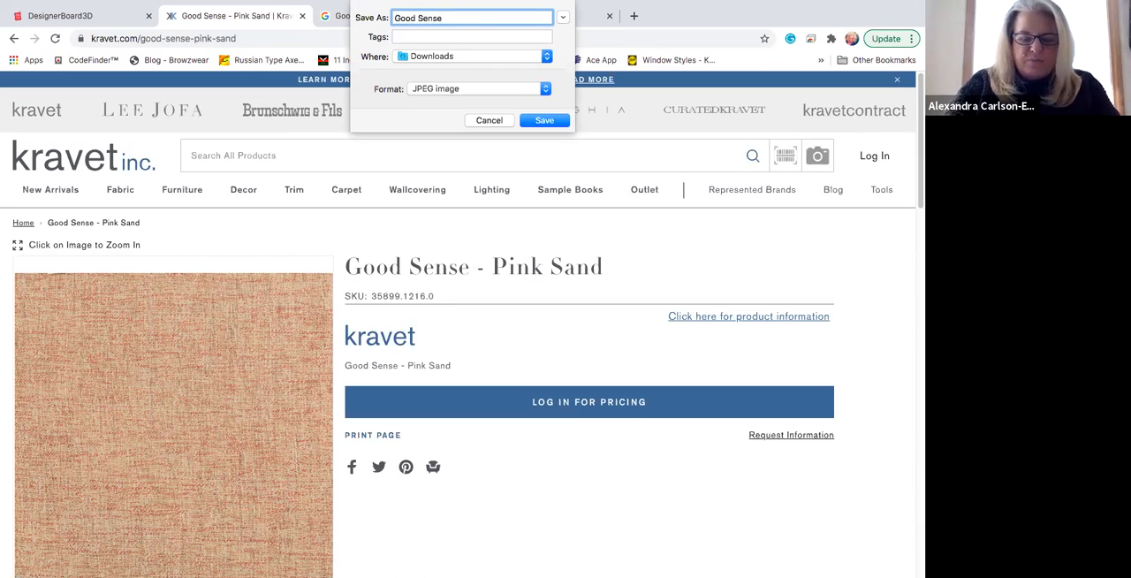
{"action": "type", "text": "-"}
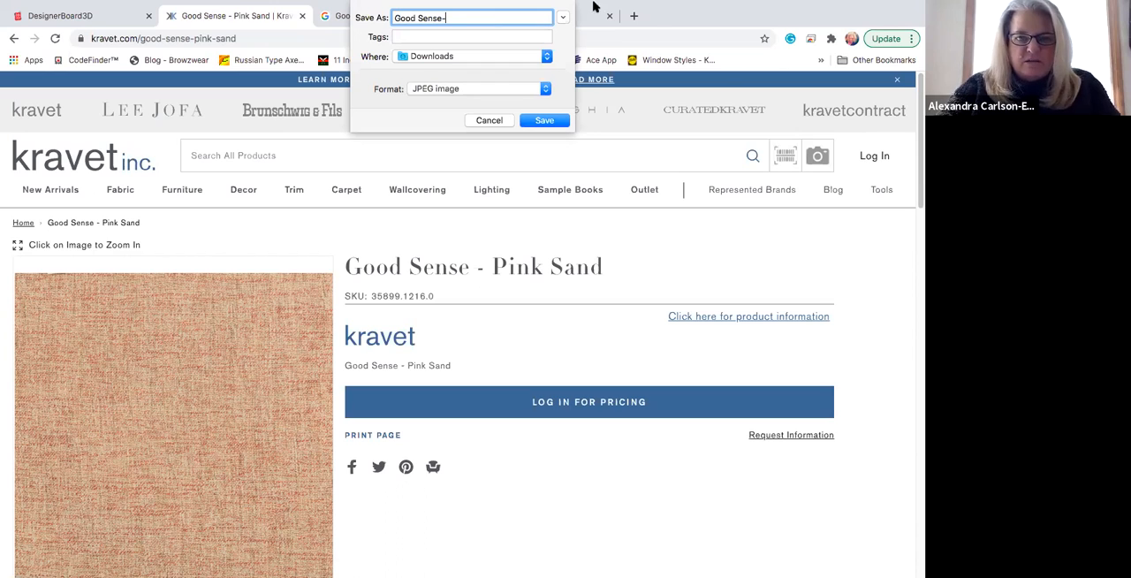
{"action": "type", "text": "Pin Sand"}
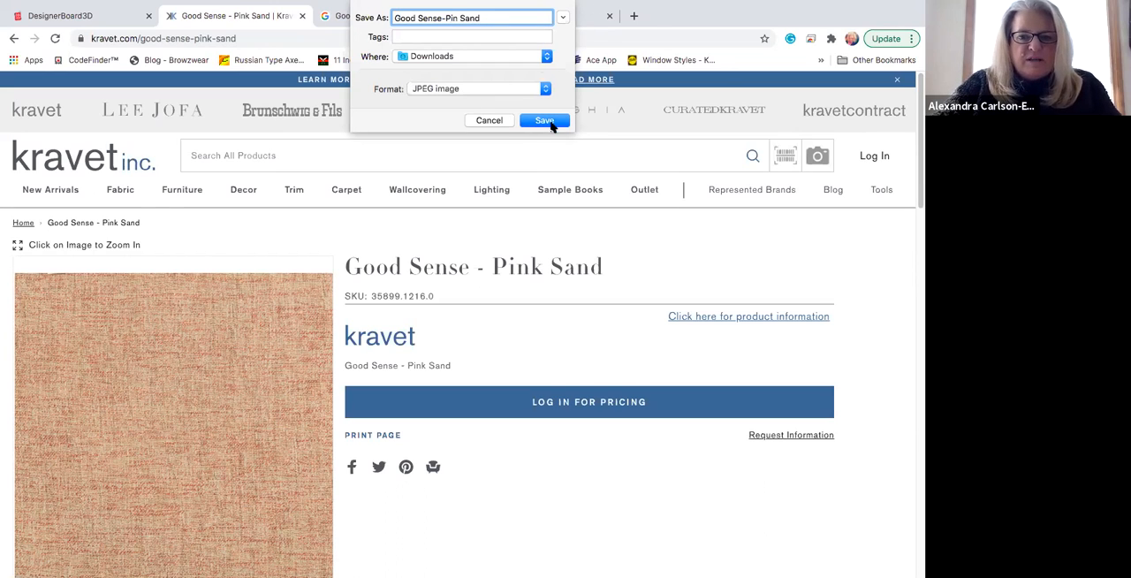
{"action": "key", "text": "Return"}
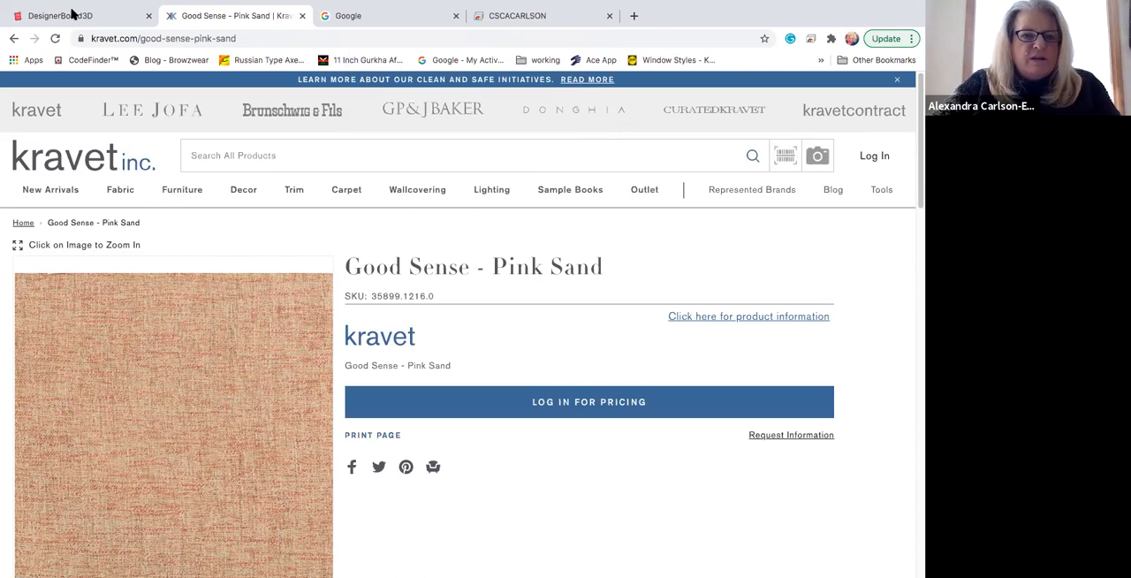
Step: Return to DesignerBoard3D and start adding a custom material from an image file for the Twilight Bed's body cover
{"action": "left_click", "coordinate": [73, 13]}
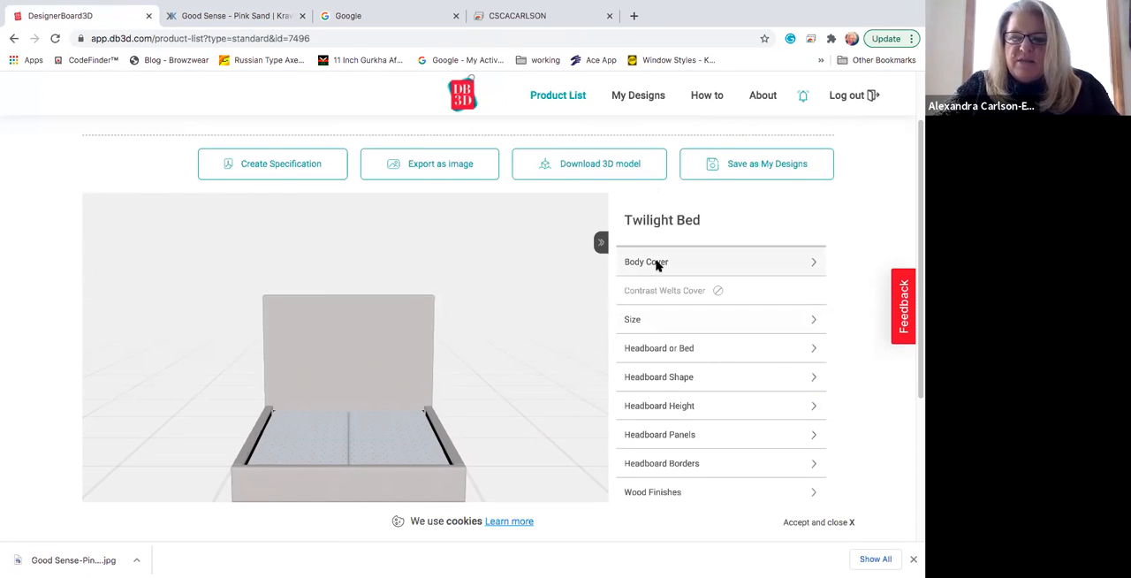
{"action": "left_click", "coordinate": [750, 262]}
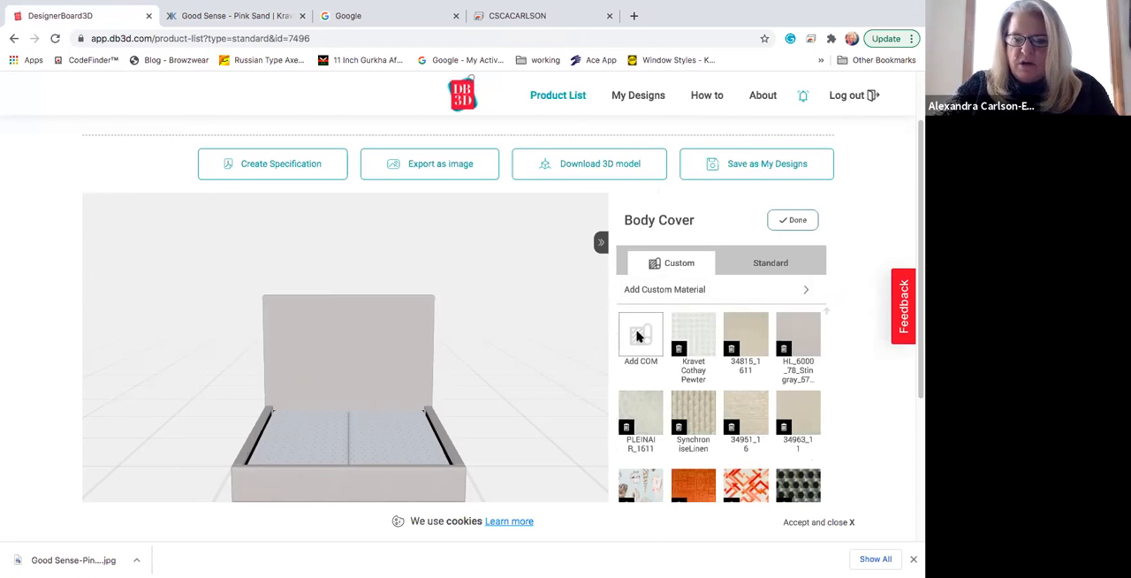
{"action": "left_click", "coordinate": [640, 335]}
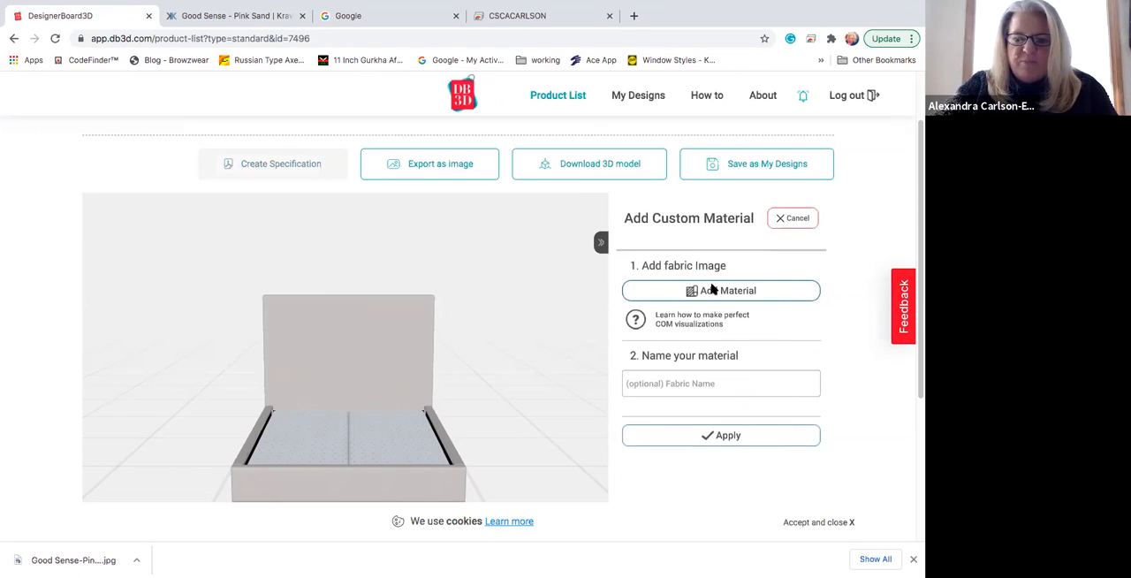
{"action": "left_click", "coordinate": [717, 291]}
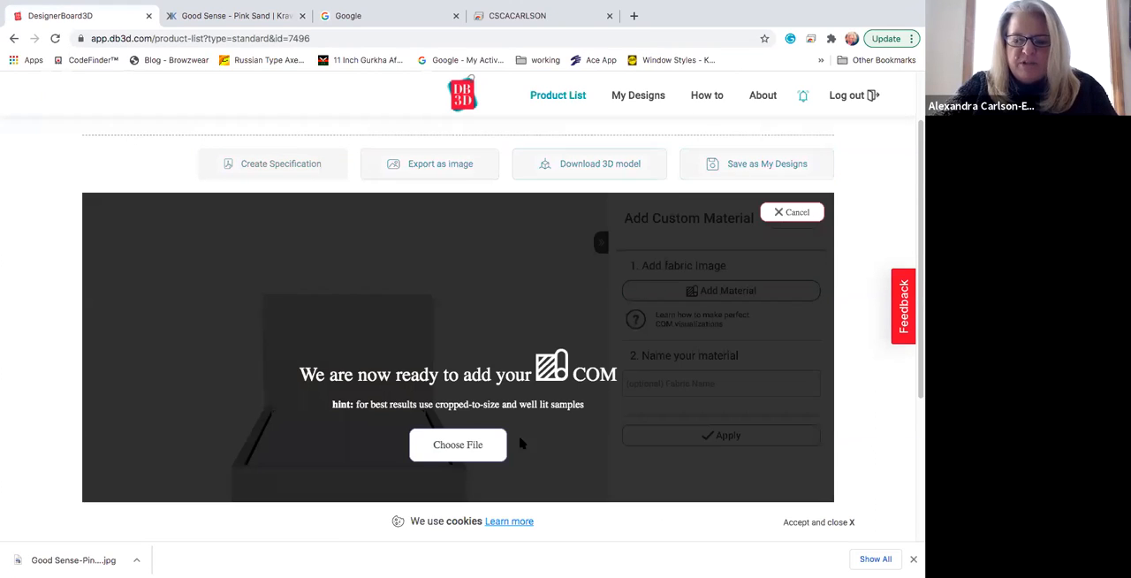
{"action": "left_click", "coordinate": [462, 445]}
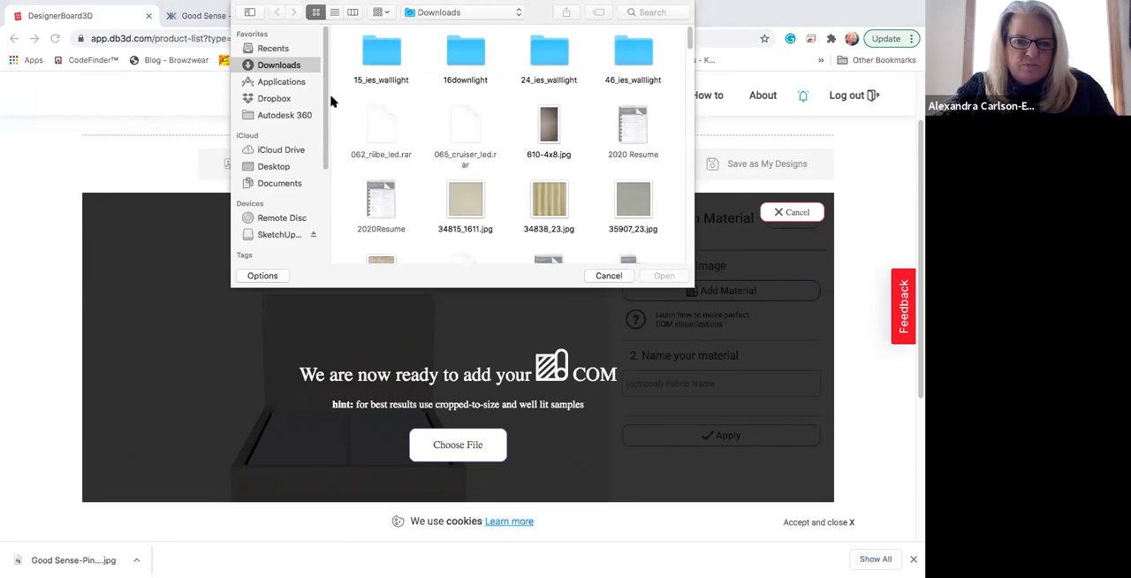
Step: Load "Good Sense-Pin Sand.jpg" from the Downloads folder as the custom fabric image
{"action": "left_click", "coordinate": [276, 49]}
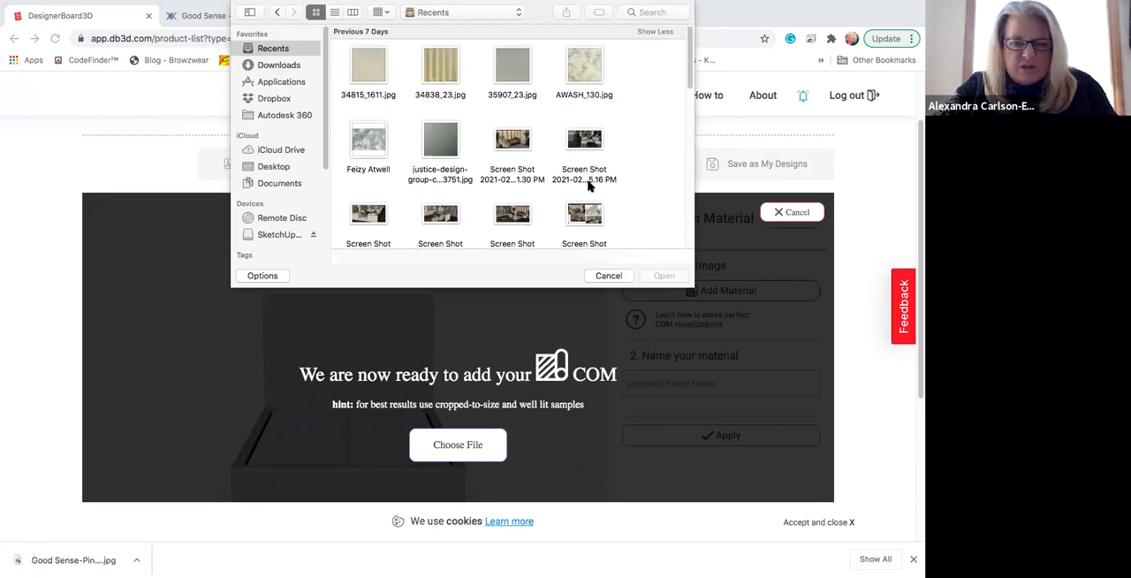
{"action": "scroll", "coordinate": [590, 184], "scroll_direction": "down", "scroll_amount": 5}
{"action": "scroll", "coordinate": [475, 173], "scroll_direction": "up", "scroll_amount": 3}
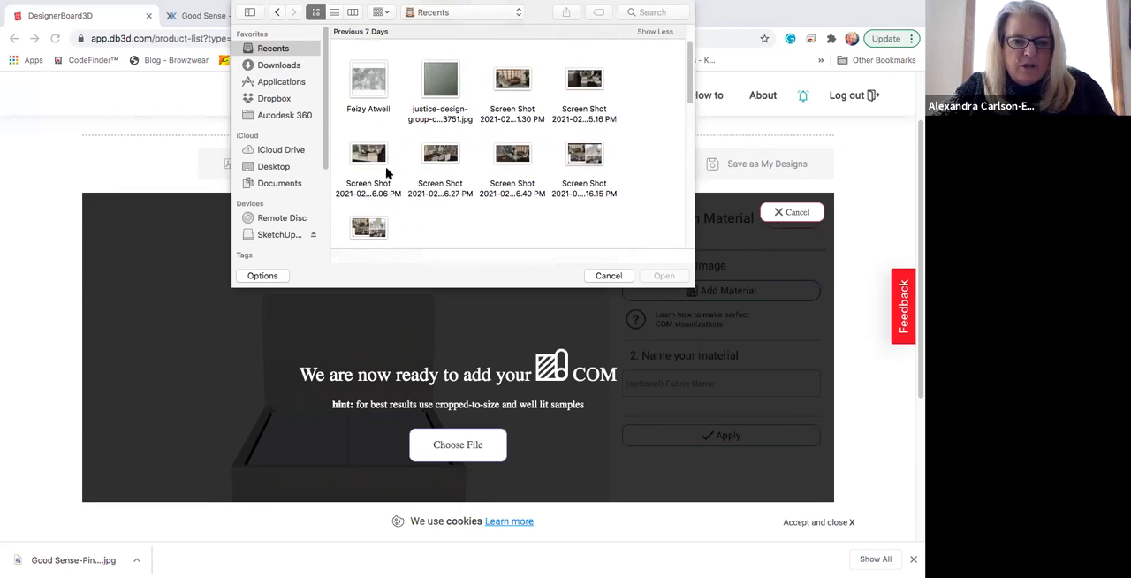
{"action": "left_click", "coordinate": [274, 64]}
{"action": "scroll", "coordinate": [625, 215], "scroll_direction": "down", "scroll_amount": 10}
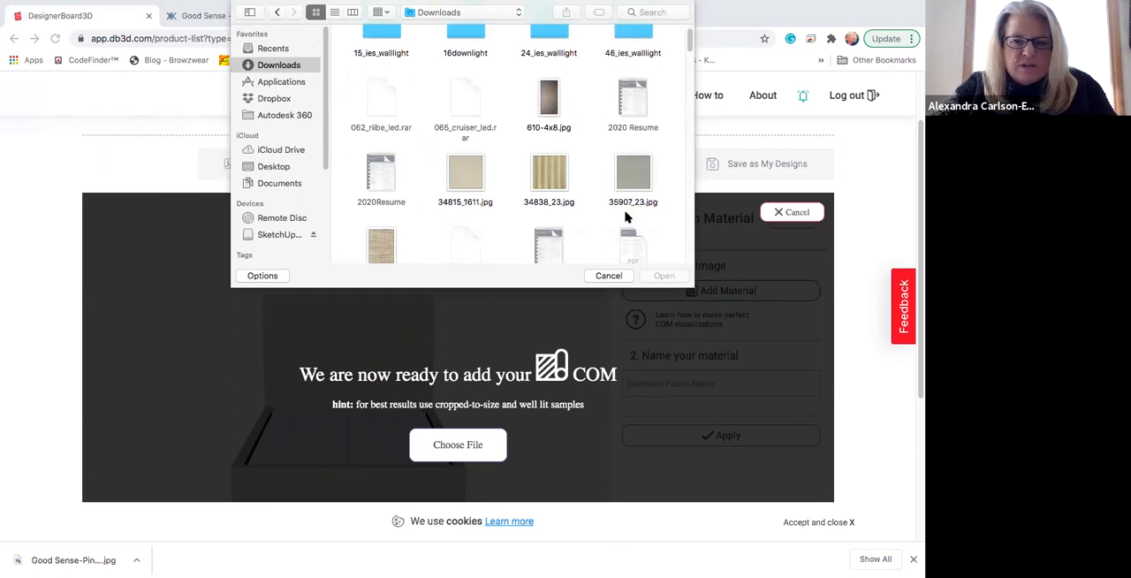
{"action": "scroll", "coordinate": [625, 215], "scroll_direction": "down", "scroll_amount": 8}
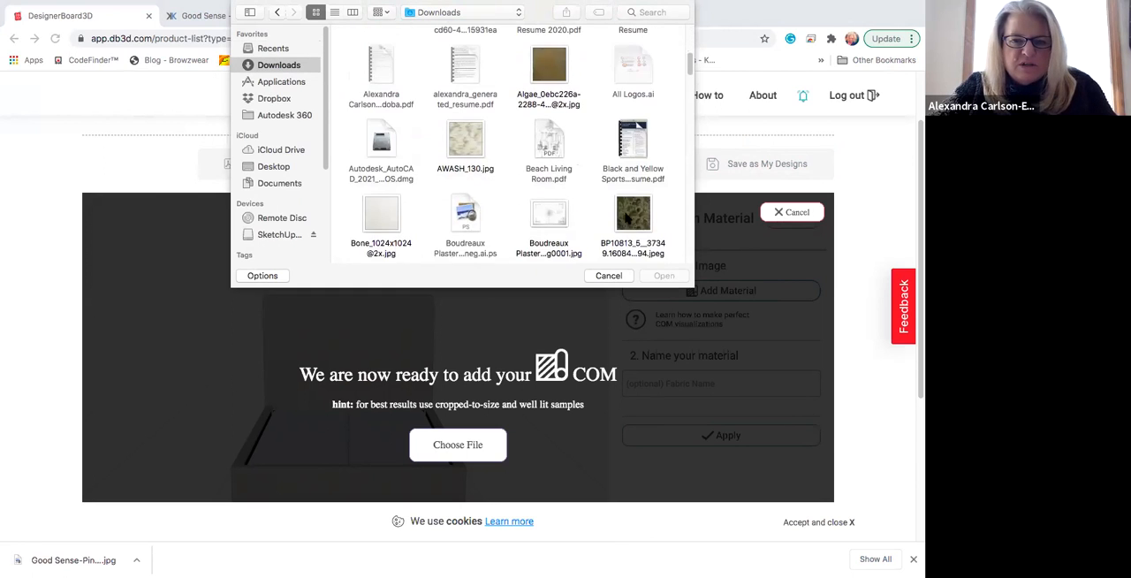
{"action": "scroll", "coordinate": [625, 215], "scroll_direction": "down", "scroll_amount": 7}
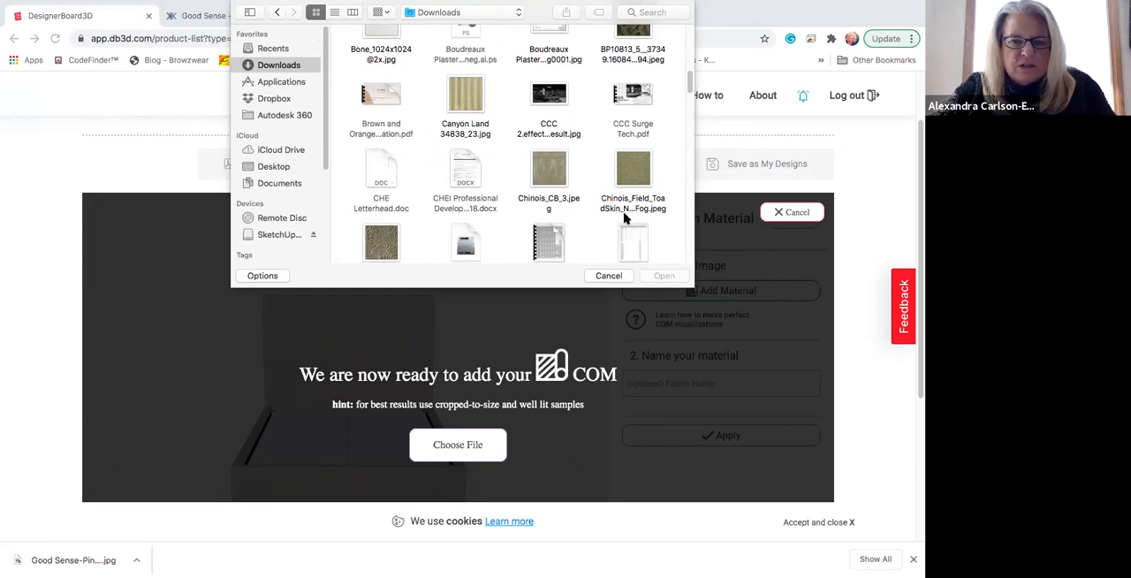
{"action": "scroll", "coordinate": [624, 217], "scroll_direction": "down", "scroll_amount": 10}
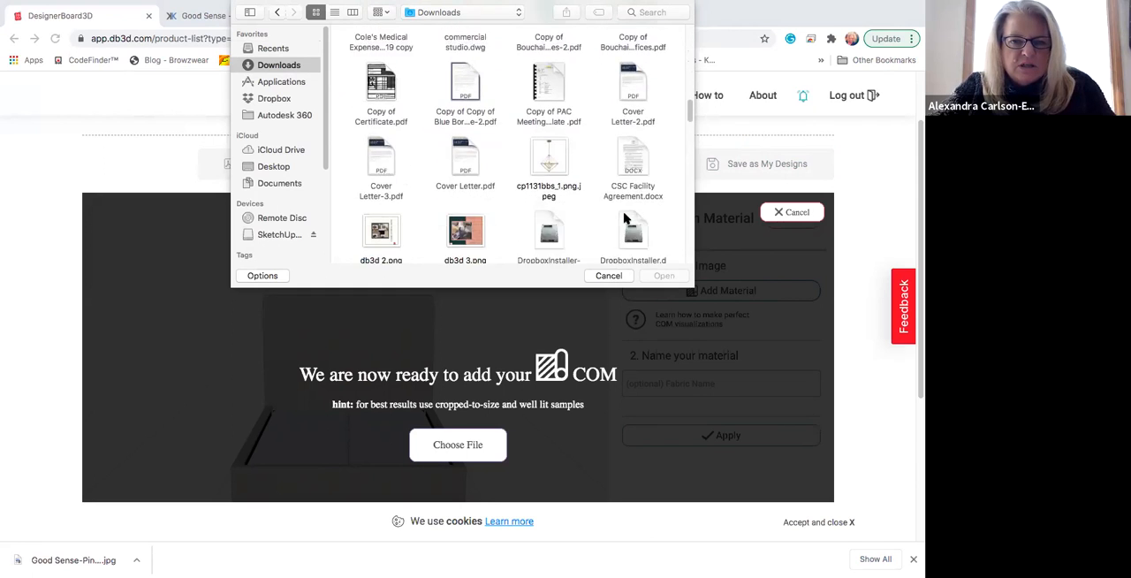
{"action": "scroll", "coordinate": [625, 217], "scroll_direction": "down", "scroll_amount": 2}
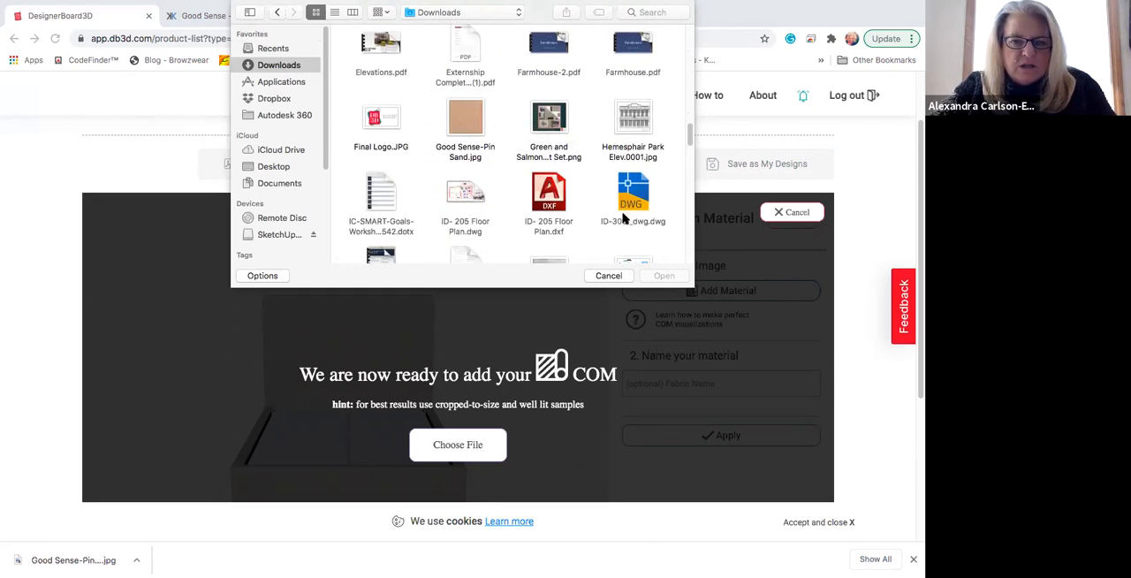
{"action": "left_click", "coordinate": [468, 120]}
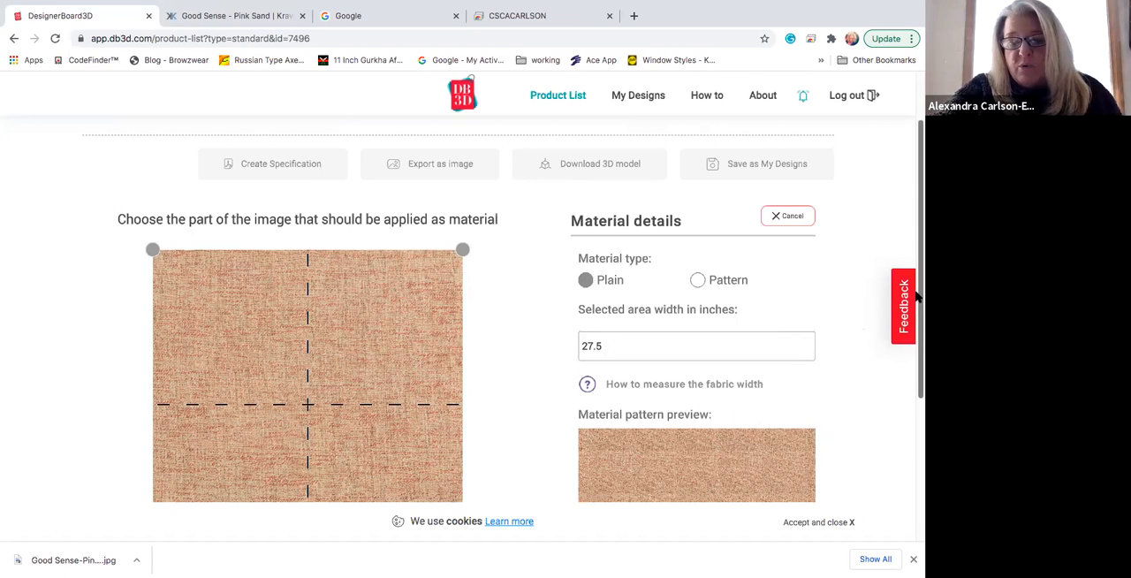
Step: Accept the fabric's material details and apply the custom material to the bed's body cover
{"action": "scroll", "coordinate": [916, 385], "scroll_direction": "down", "scroll_amount": 4}
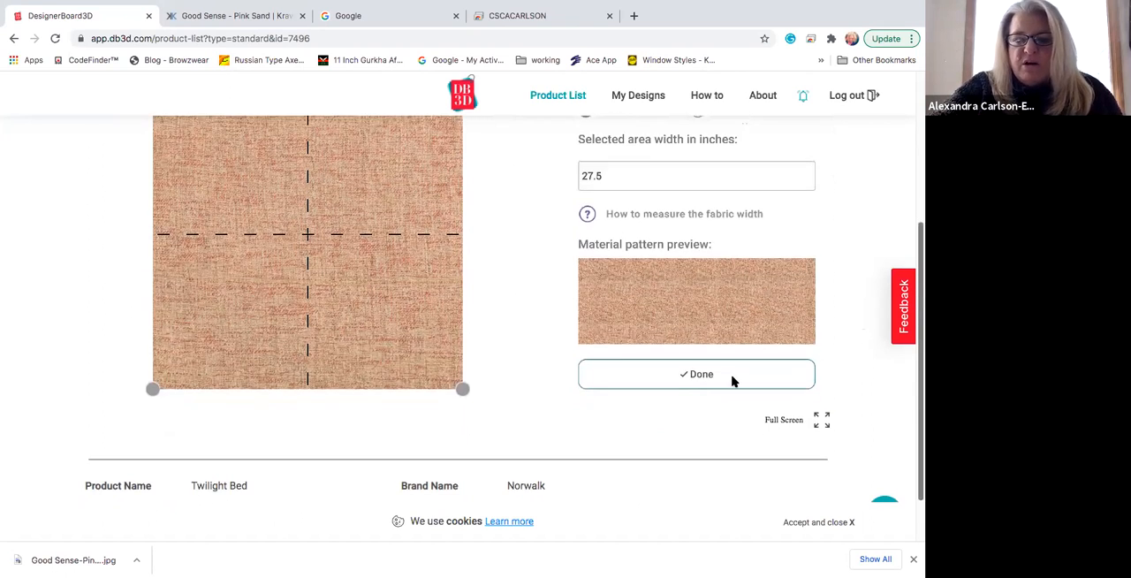
{"action": "left_click", "coordinate": [696, 373]}
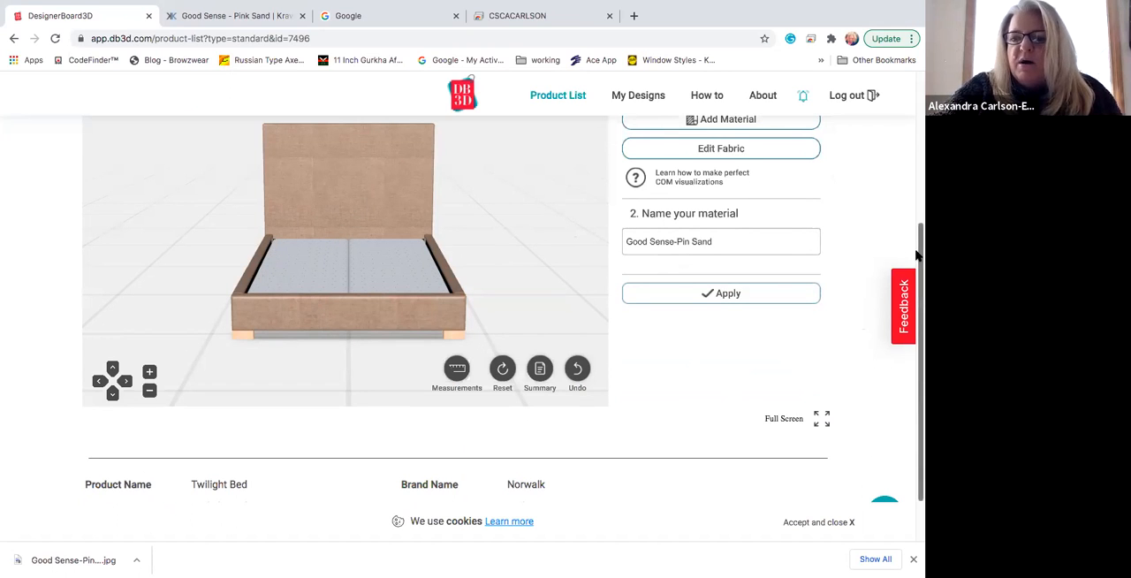
{"action": "scroll", "coordinate": [913, 203], "scroll_direction": "up", "scroll_amount": 3}
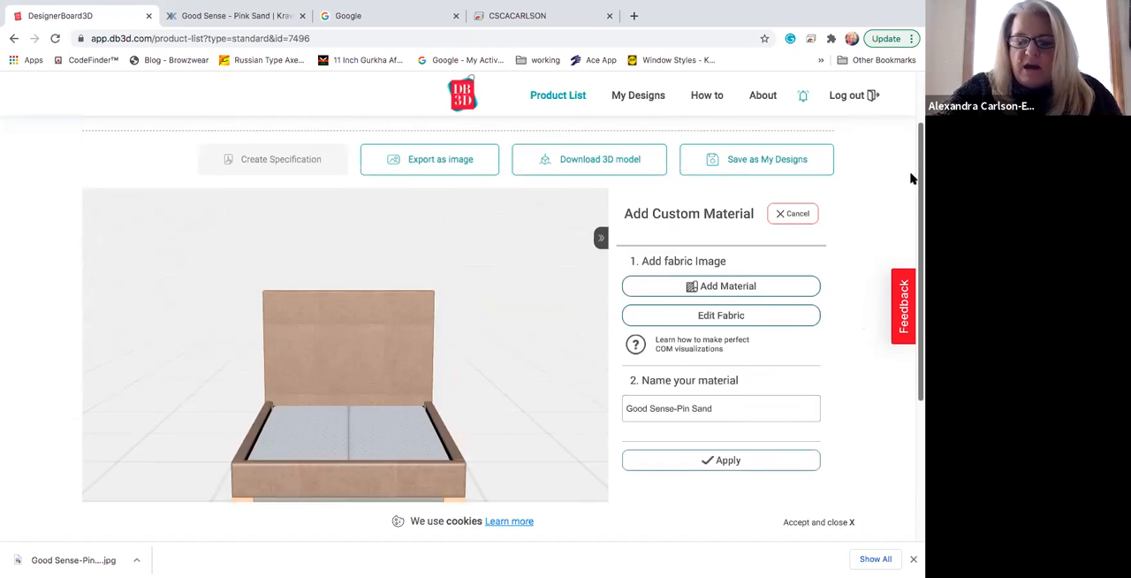
{"action": "scroll", "coordinate": [603, 442], "scroll_direction": "down", "scroll_amount": 1}
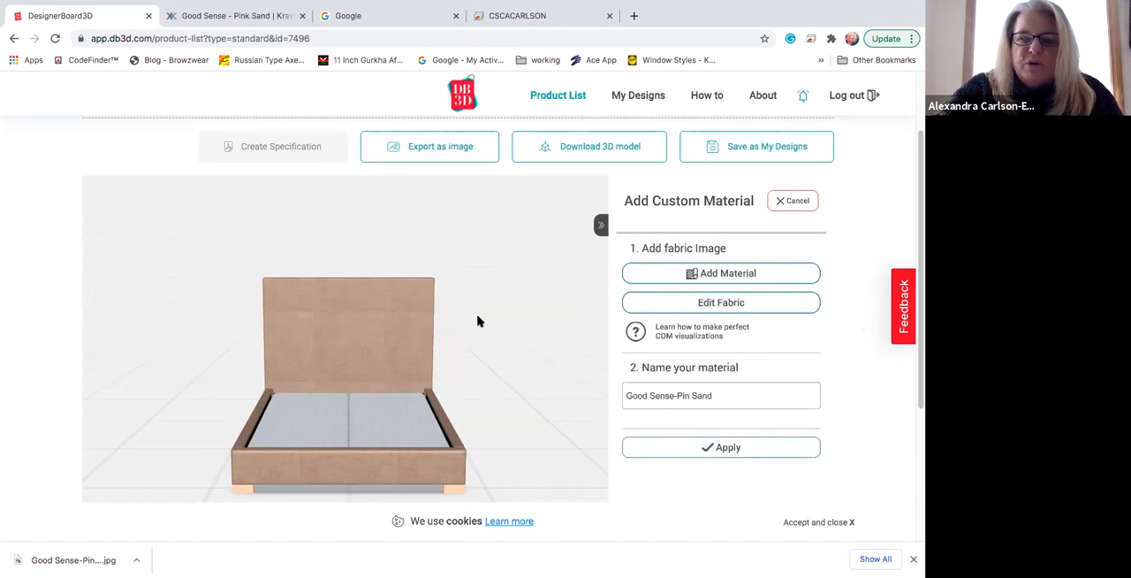
{"action": "left_click", "coordinate": [727, 450]}
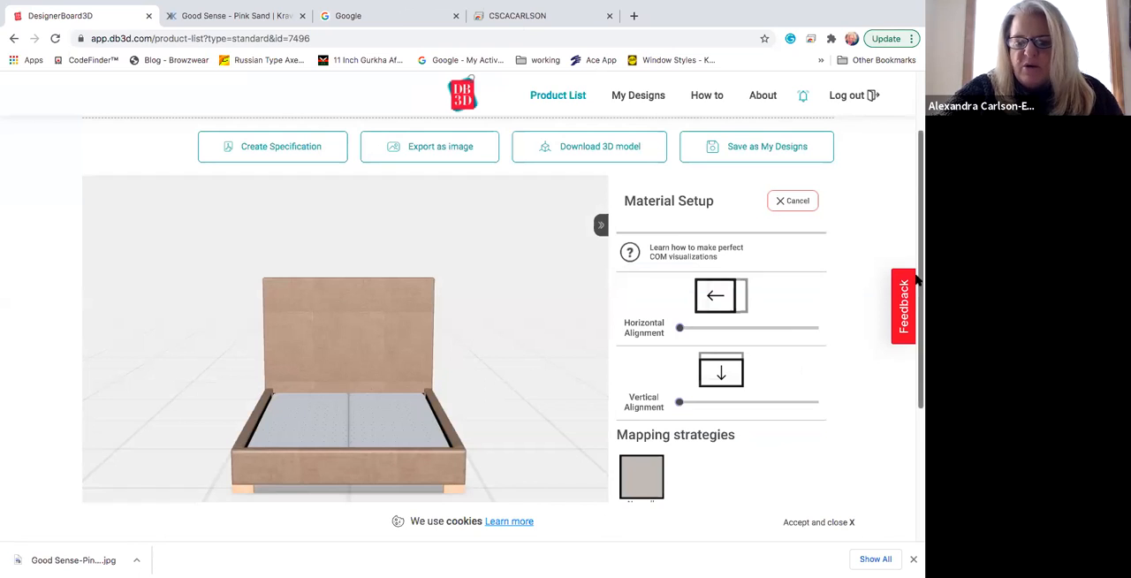
Step: Shift the fabric's vertical alignment most of the way along its range, apply the material setup, and finish the body cover
{"action": "scroll", "coordinate": [919, 288], "scroll_direction": "down", "scroll_amount": 2}
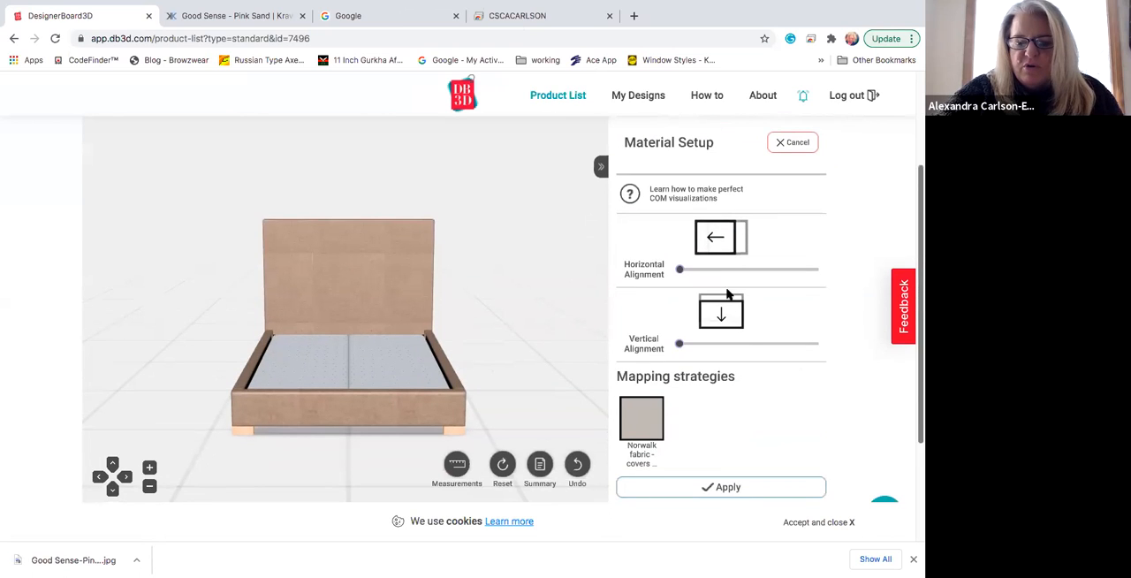
{"action": "left_click_drag", "start_coordinate": [680, 346], "coordinate": [803, 343]}
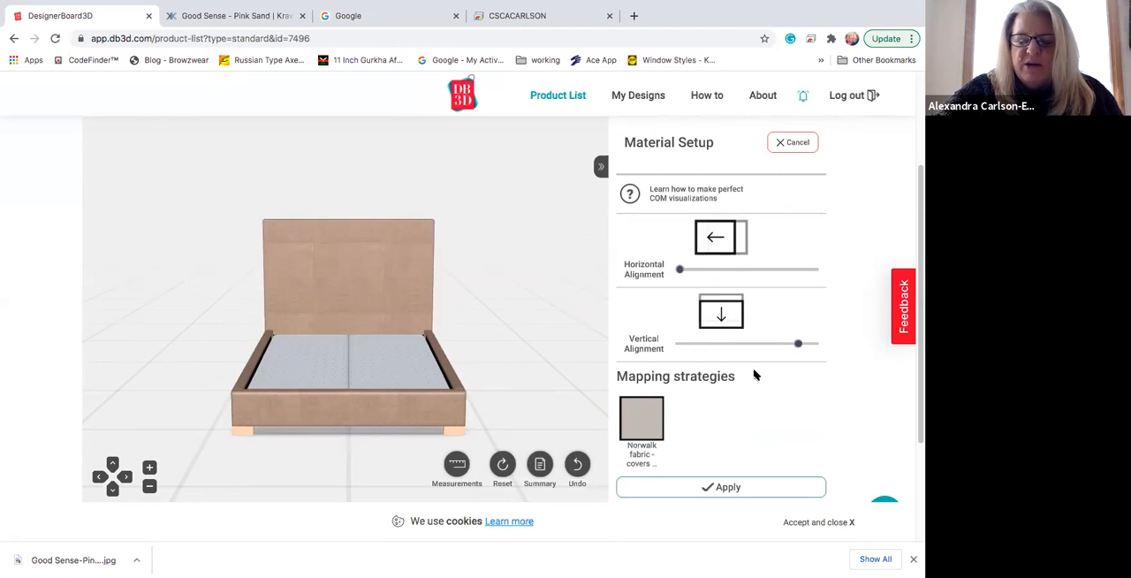
{"action": "scroll", "coordinate": [872, 401], "scroll_direction": "down", "scroll_amount": 1}
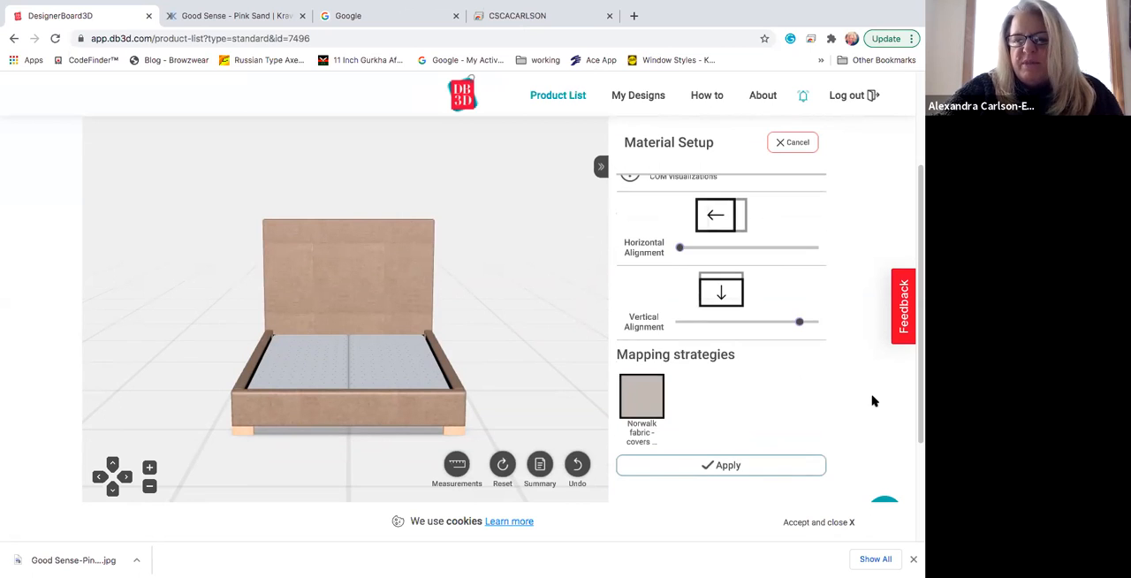
{"action": "scroll", "coordinate": [872, 398], "scroll_direction": "down", "scroll_amount": 2}
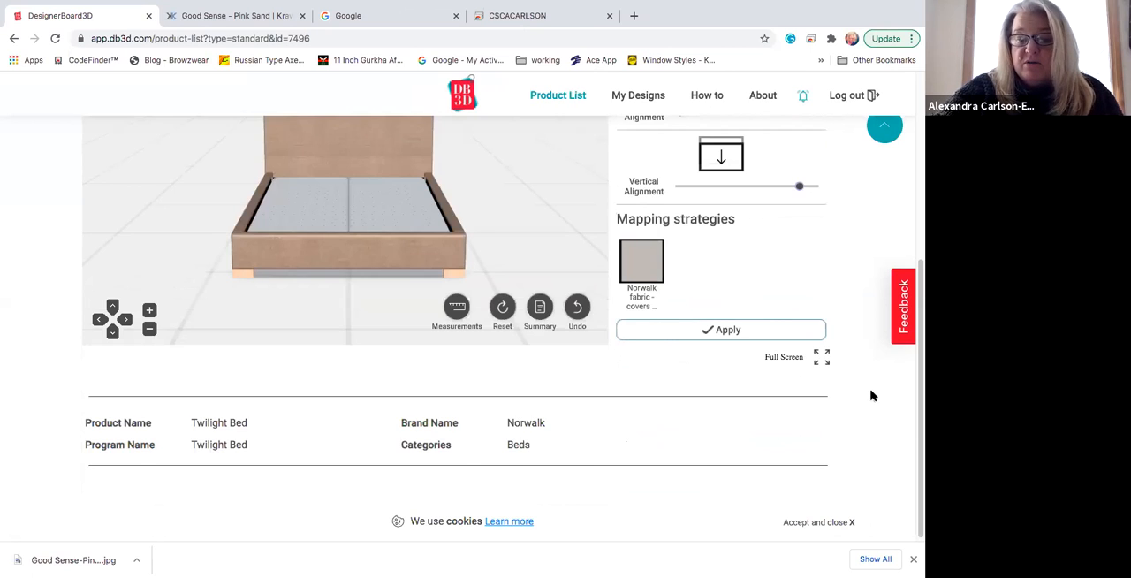
{"action": "scroll", "coordinate": [870, 395], "scroll_direction": "up", "scroll_amount": 2}
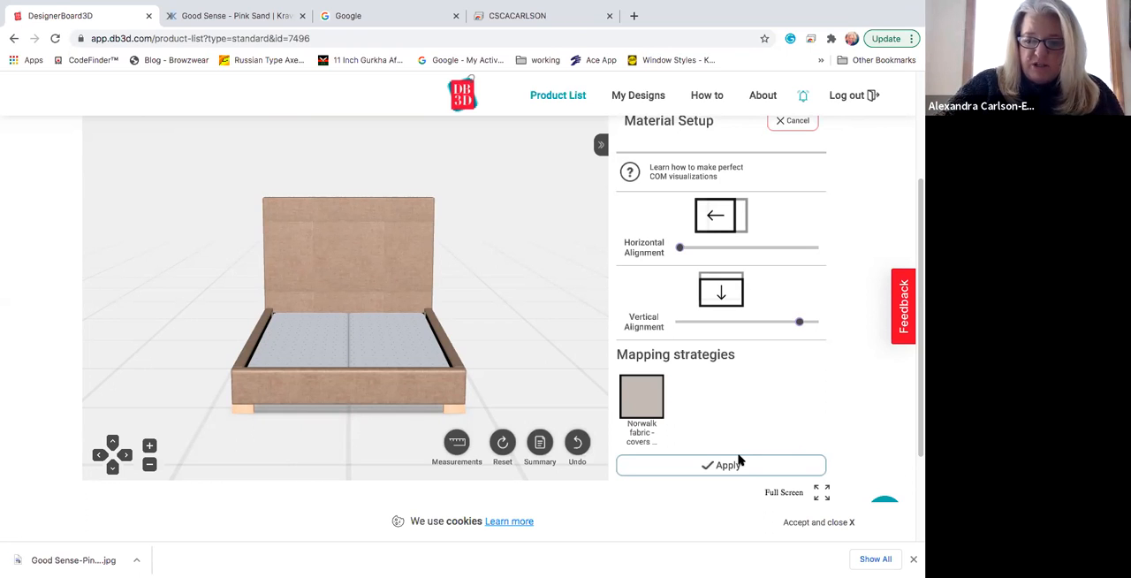
{"action": "left_click", "coordinate": [737, 466]}
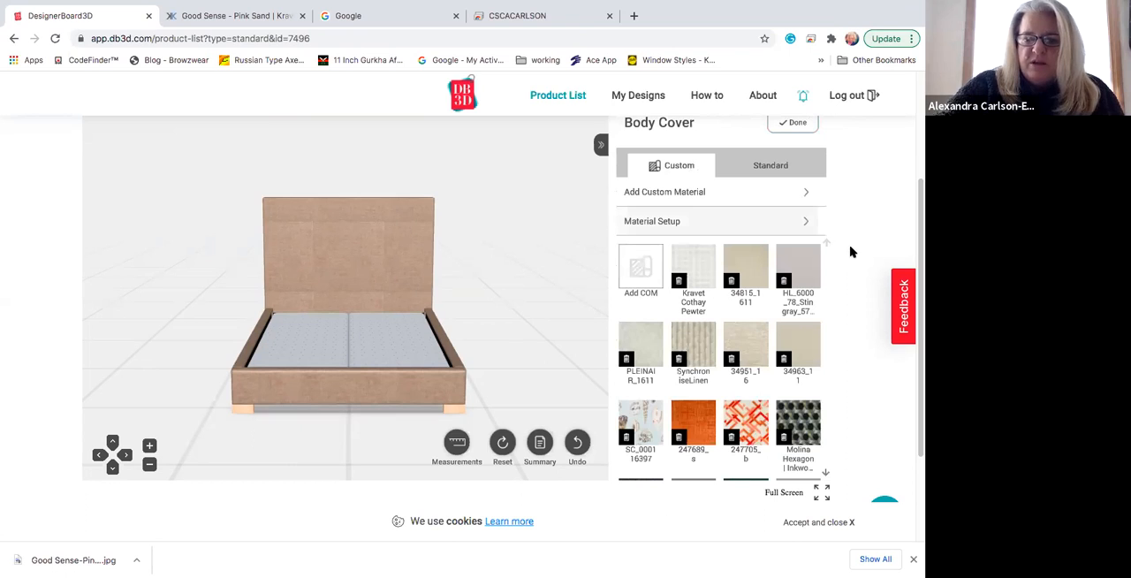
{"action": "scroll", "coordinate": [800, 285], "scroll_direction": "up", "scroll_amount": 3}
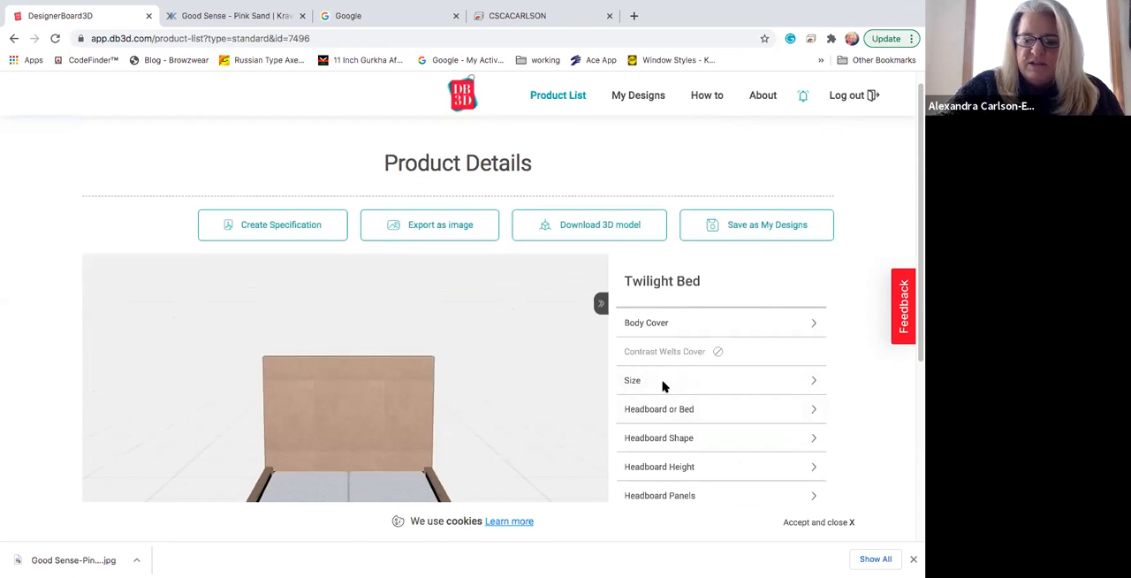
Step: Set the bed size to King
{"action": "left_click", "coordinate": [665, 382]}
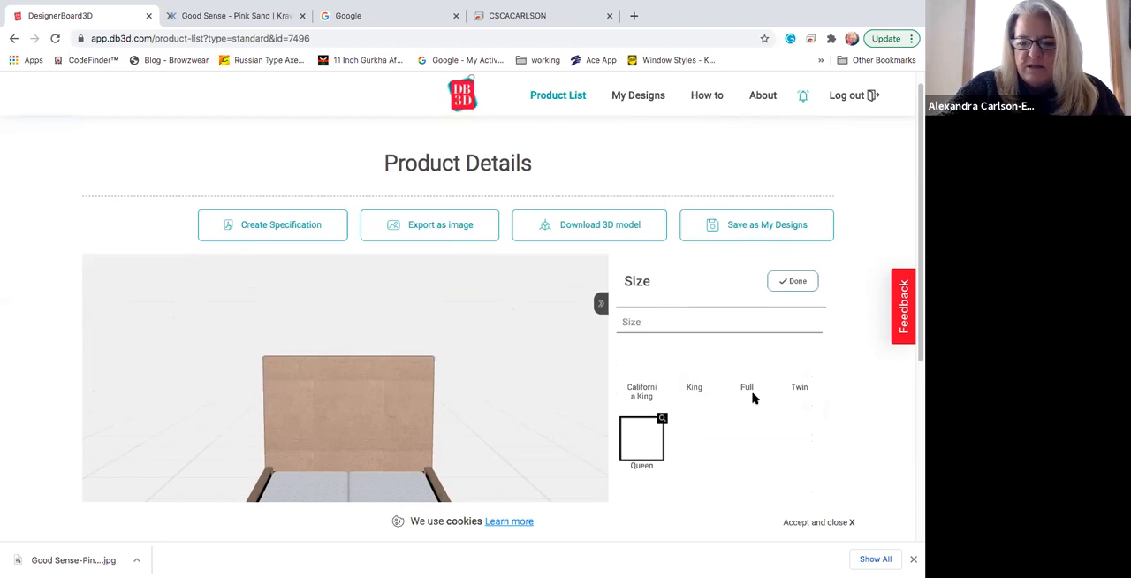
{"action": "left_click", "coordinate": [696, 362]}
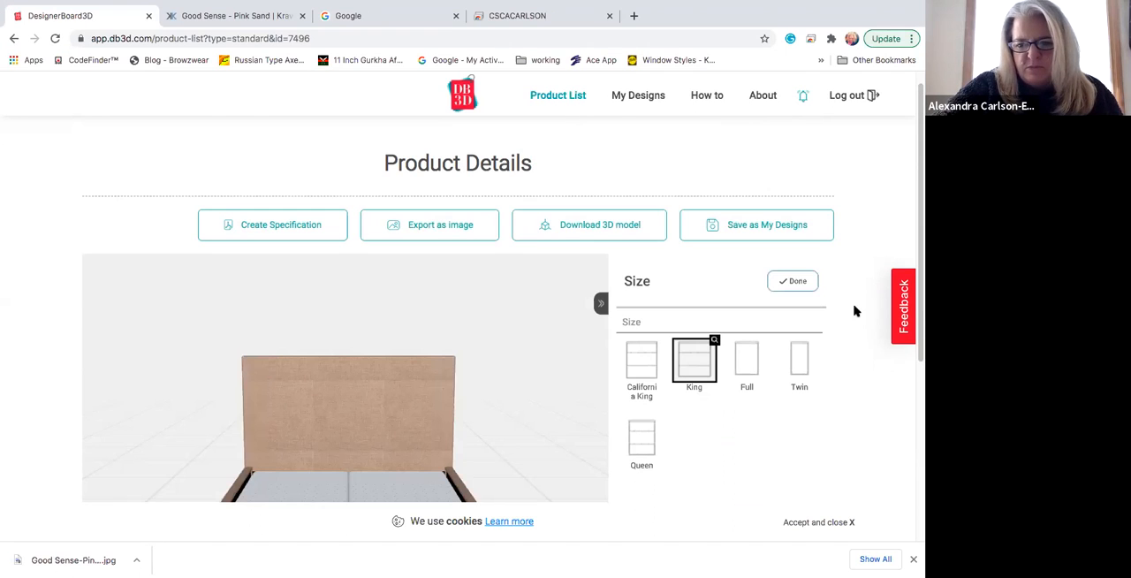
{"action": "left_click", "coordinate": [797, 281]}
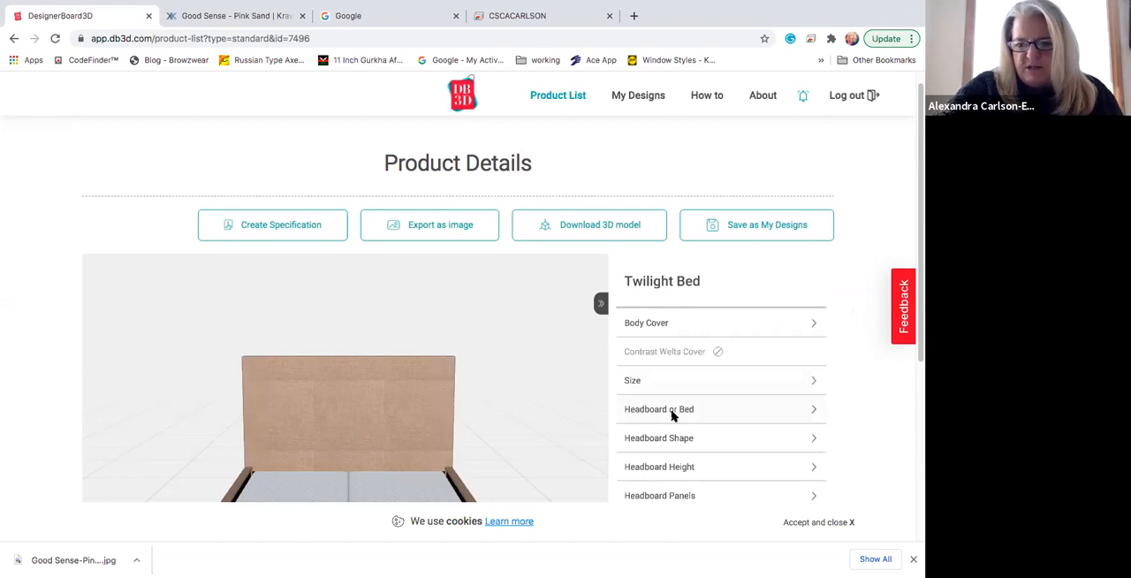
Step: Try the King bedbox/drawers base without a headboard, then set the bed to the King bedbox/drawers version with a headboard
{"action": "left_click", "coordinate": [676, 412]}
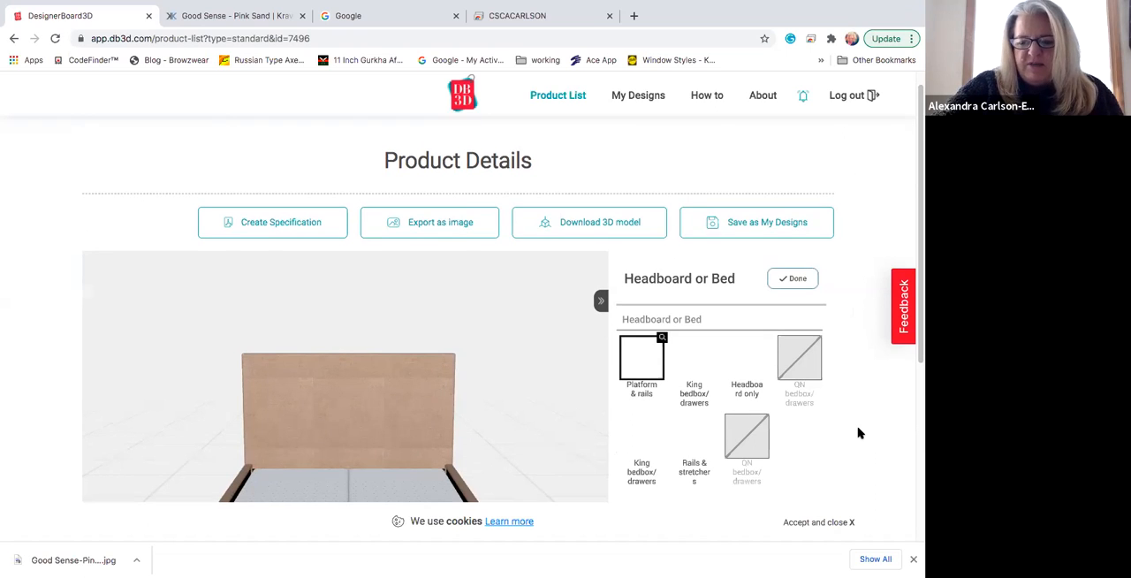
{"action": "scroll", "coordinate": [857, 433], "scroll_direction": "down", "scroll_amount": 1}
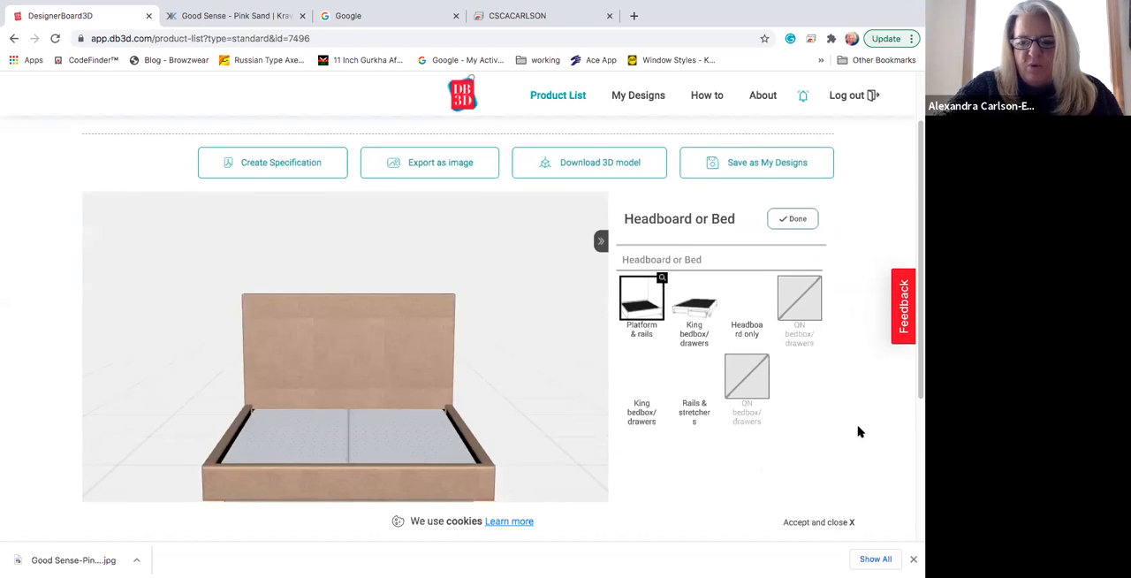
{"action": "scroll", "coordinate": [848, 413], "scroll_direction": "down", "scroll_amount": 1}
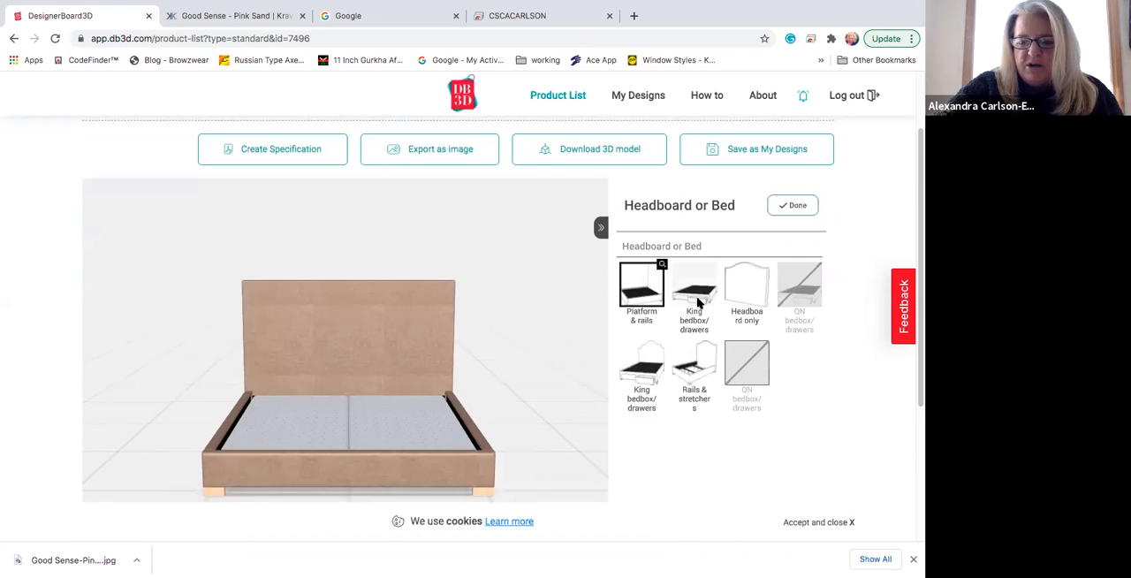
{"action": "left_click", "coordinate": [698, 301]}
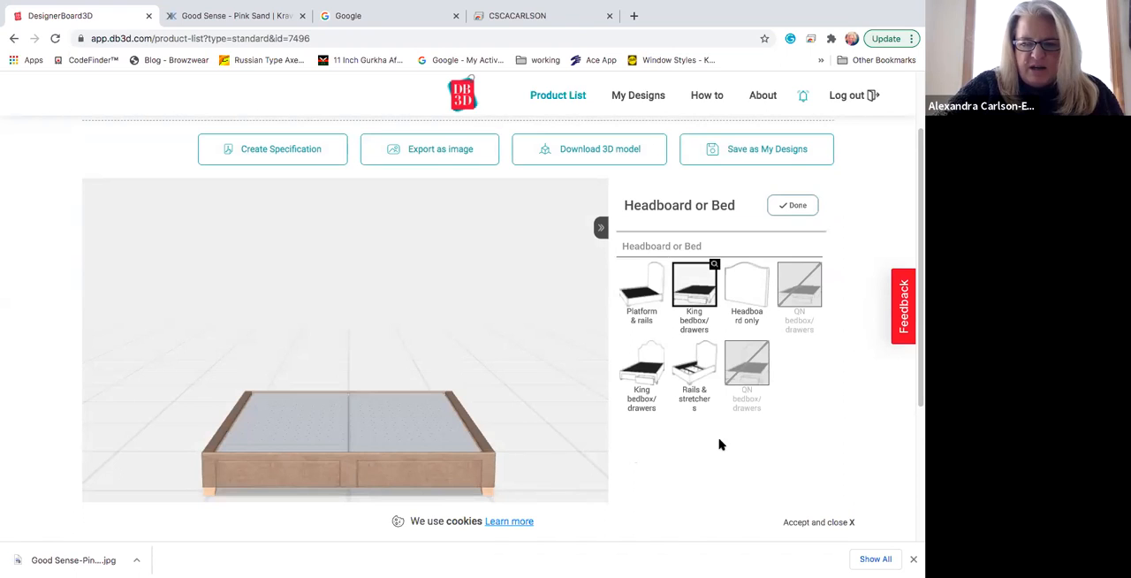
{"action": "left_click", "coordinate": [646, 371]}
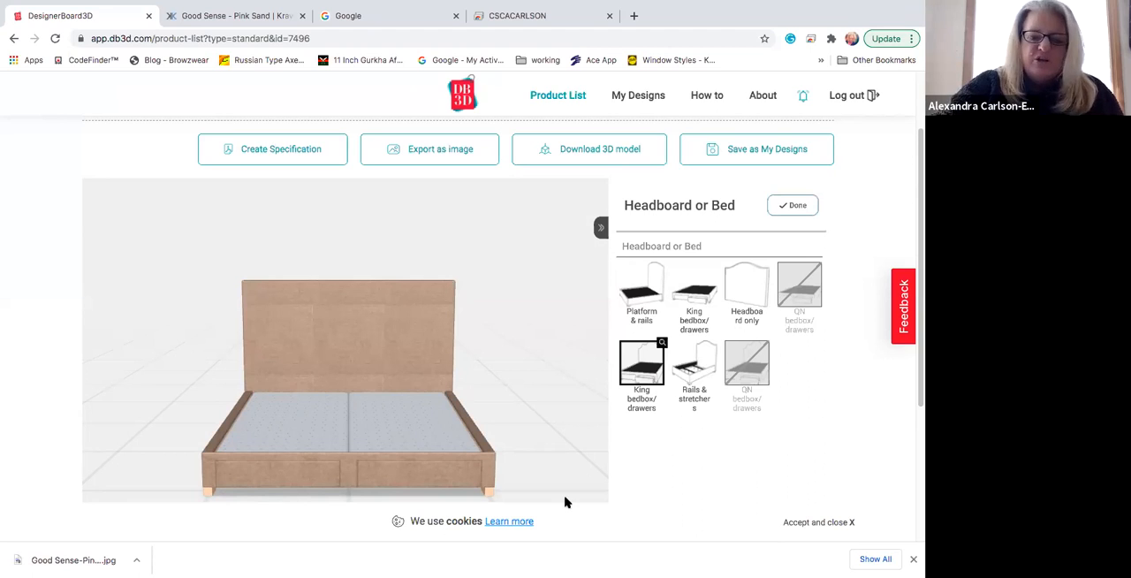
{"action": "left_click", "coordinate": [799, 205]}
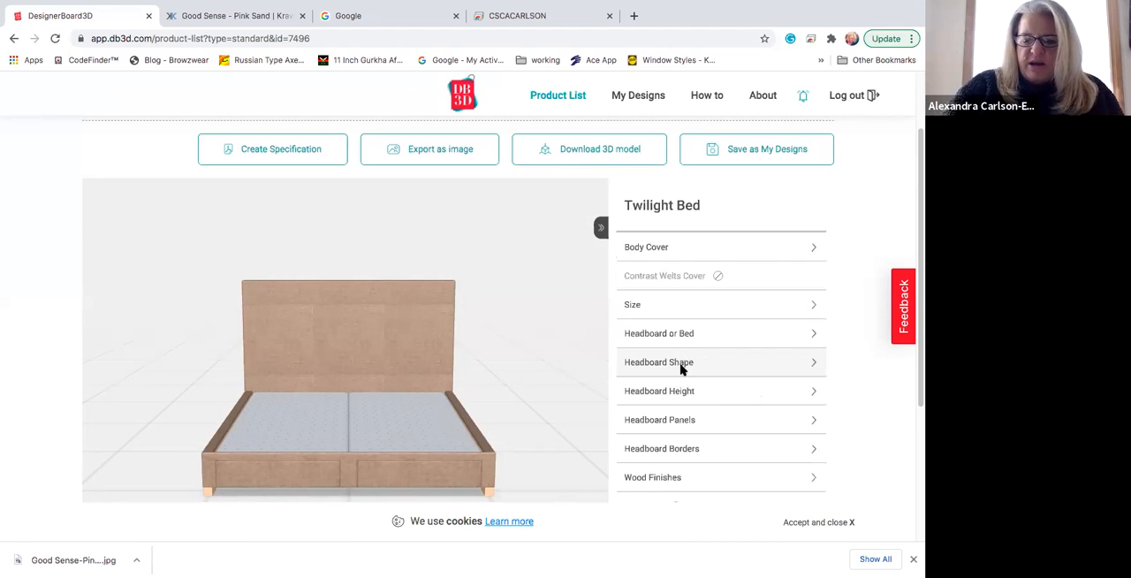
Step: Set the bed's headboard shape to F2 Crescent
{"action": "left_click", "coordinate": [693, 362]}
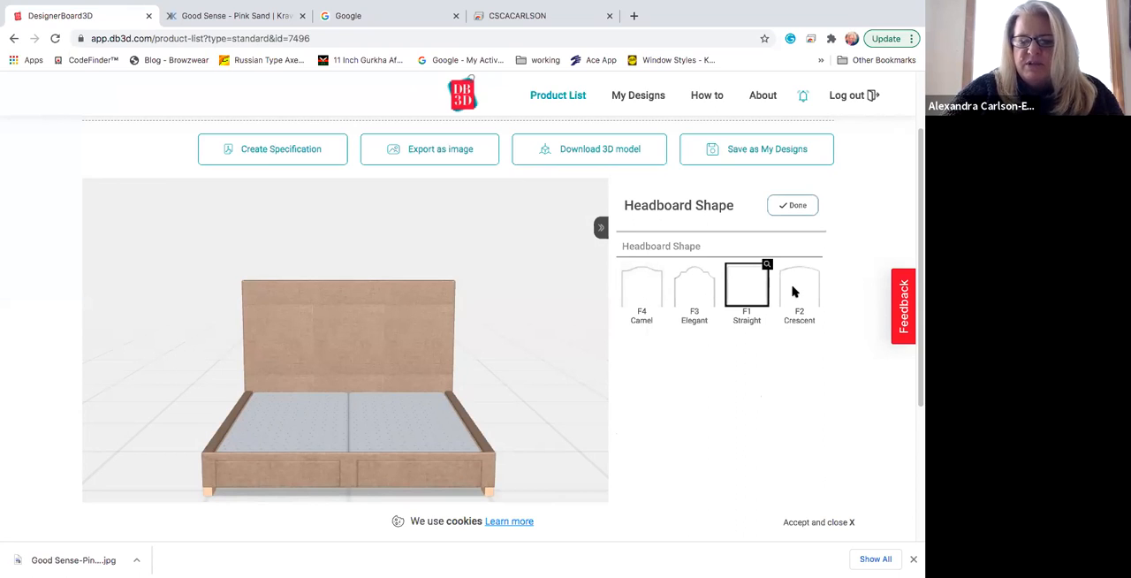
{"action": "left_click", "coordinate": [795, 290]}
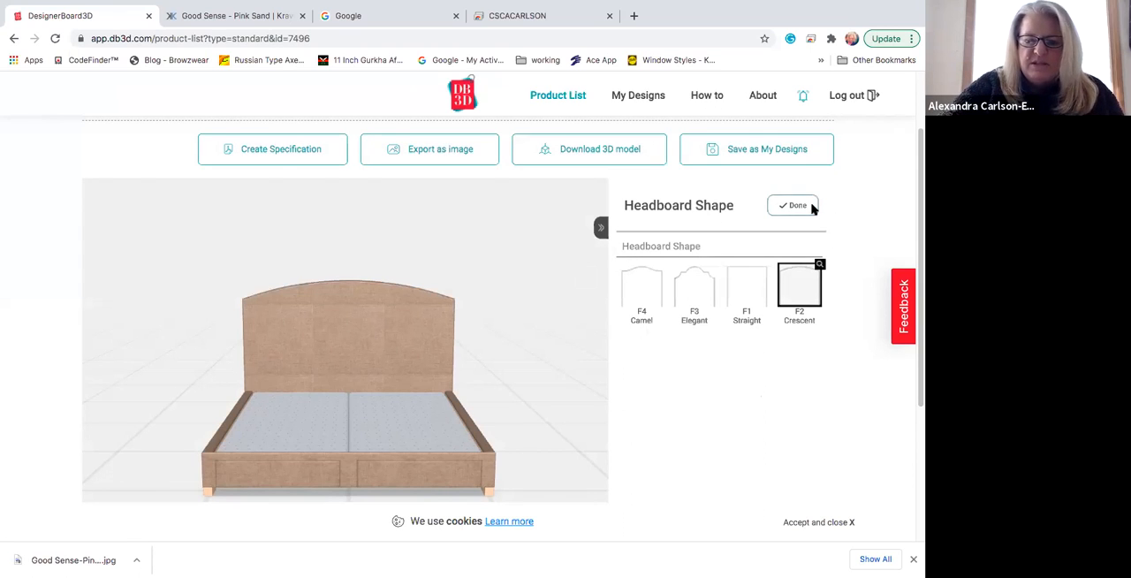
{"action": "left_click", "coordinate": [795, 205]}
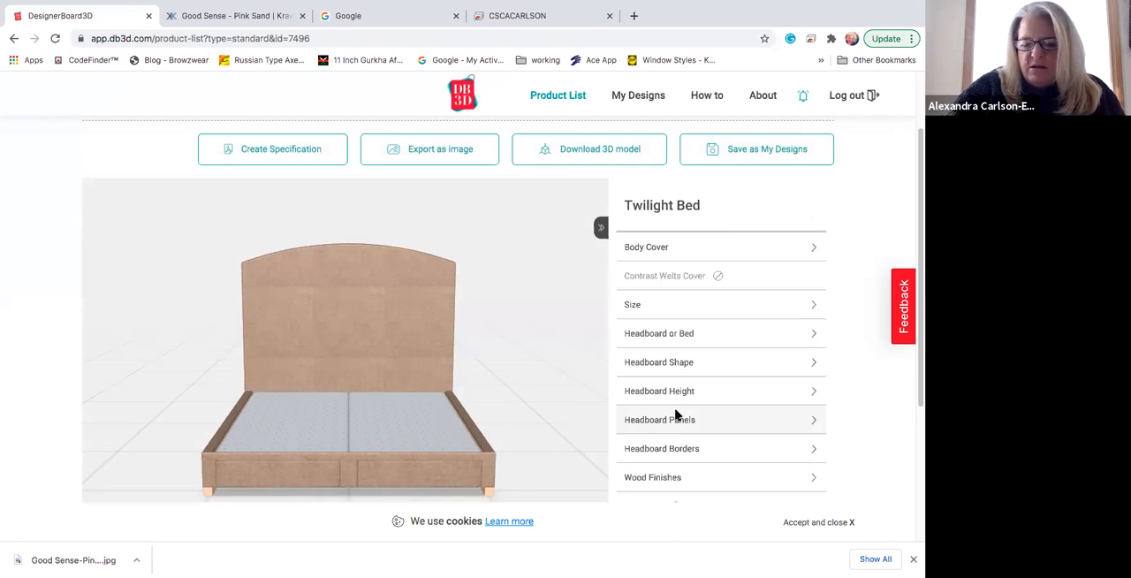
Step: Try the H4 Diamond tufted headboard panels, then set the panels back to H1 Plain
{"action": "left_click", "coordinate": [678, 420]}
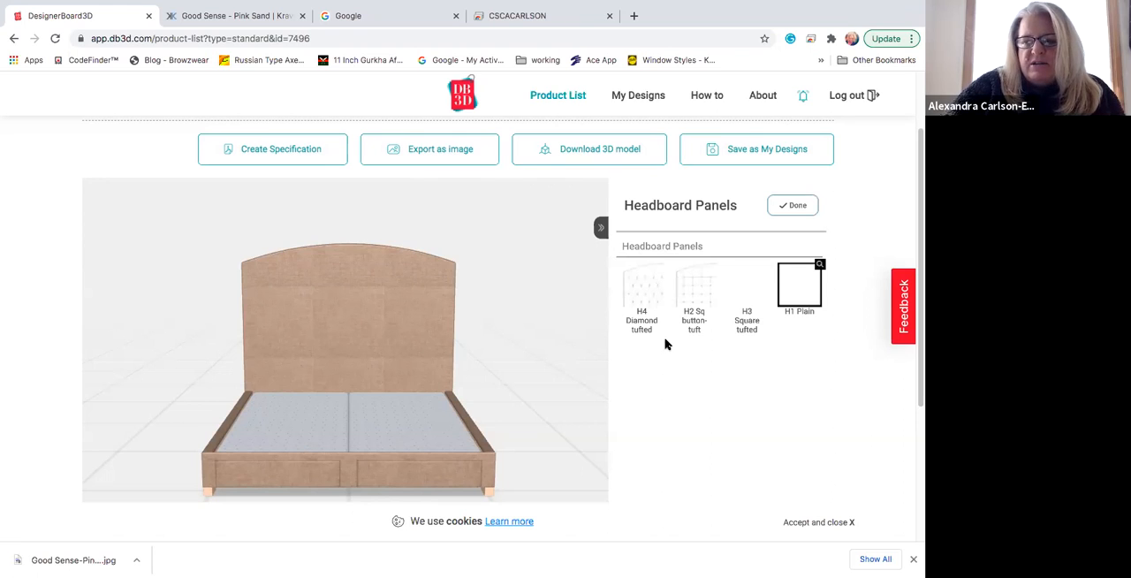
{"action": "left_click", "coordinate": [651, 294]}
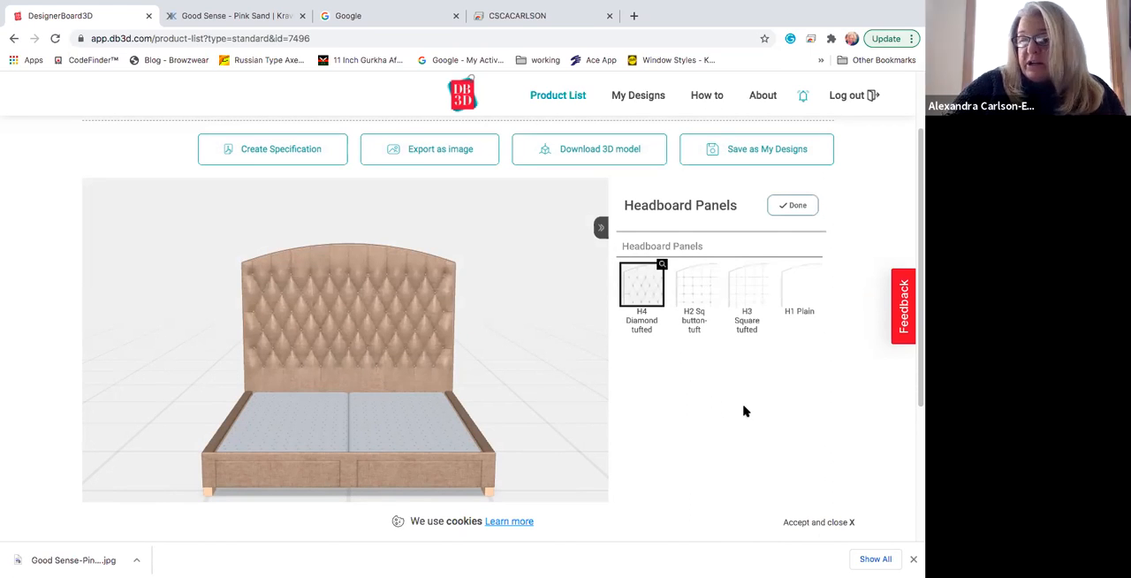
{"action": "left_click", "coordinate": [810, 287]}
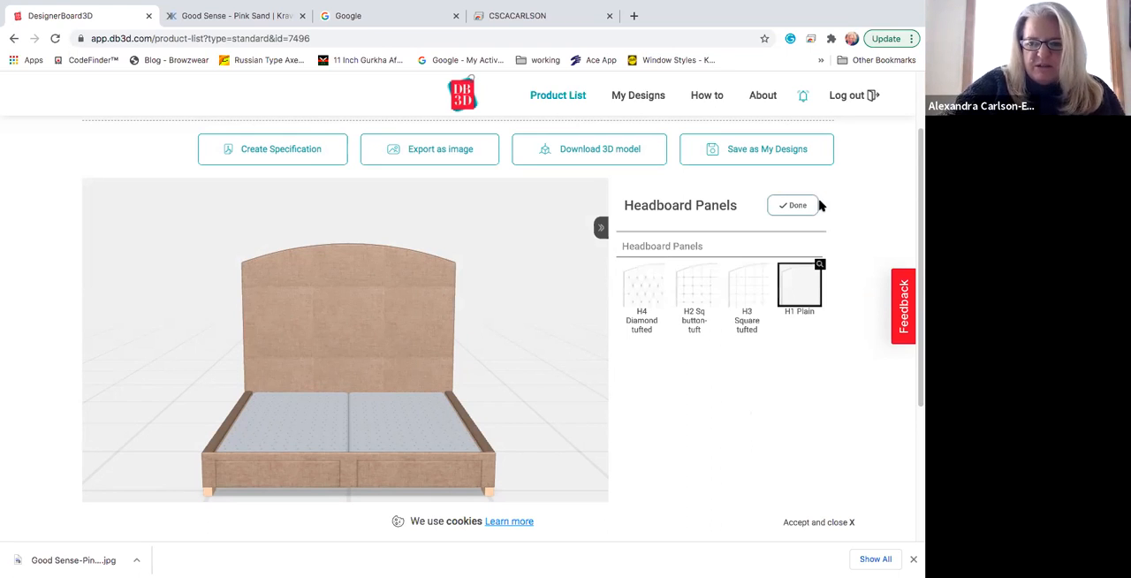
{"action": "left_click", "coordinate": [807, 205]}
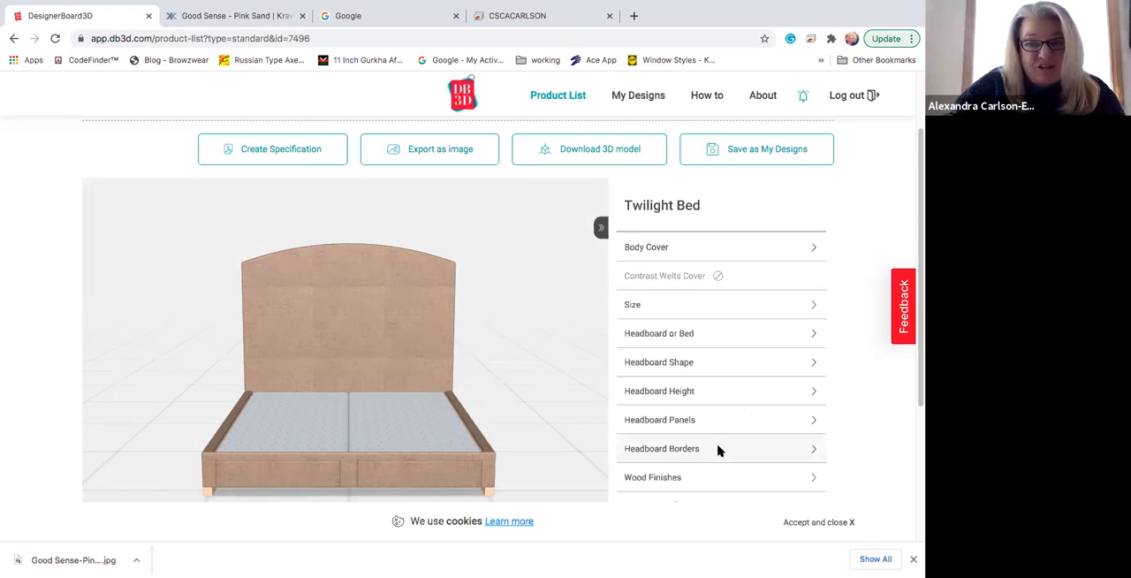
Step: Set the headboard borders to J6 Double sml nails
{"action": "left_click", "coordinate": [663, 449]}
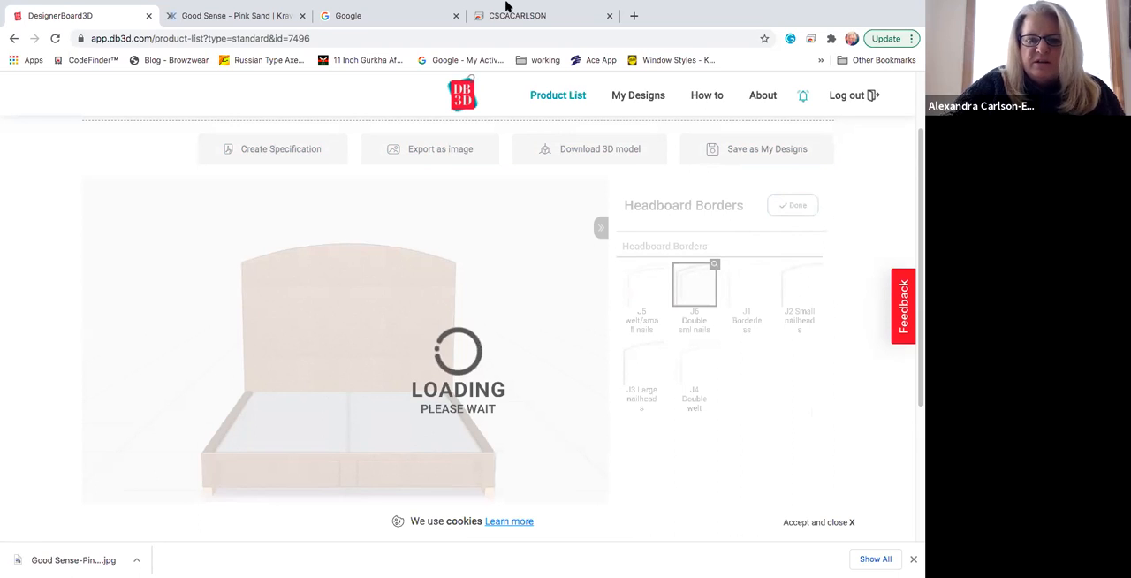
{"action": "mouse_move", "coordinate": [516, 31]}
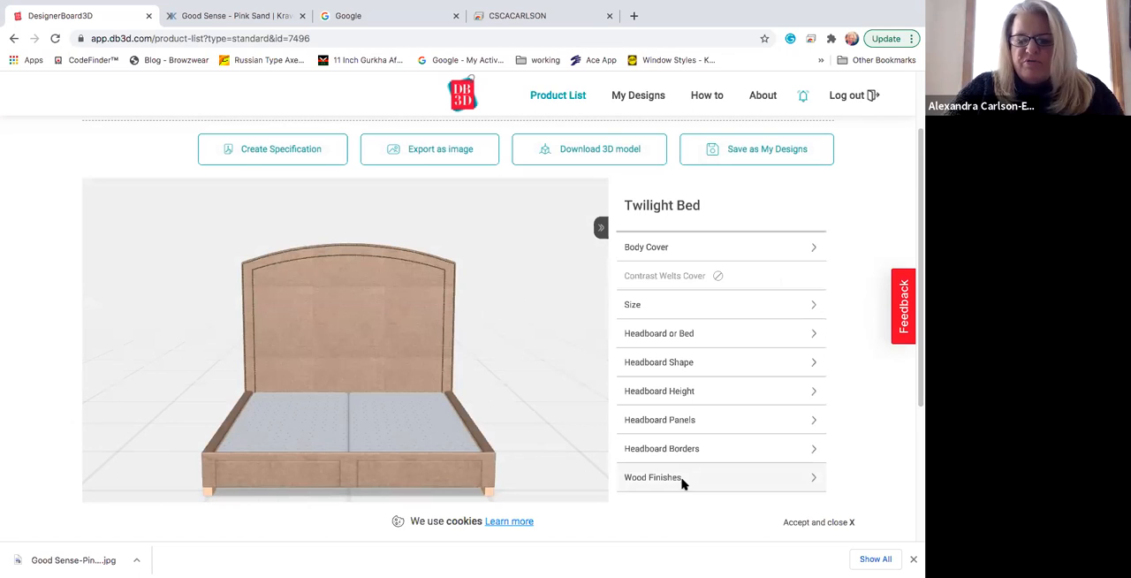
Step: Set the bed's wood finish to Driftwood (DRI)
{"action": "left_click", "coordinate": [681, 478]}
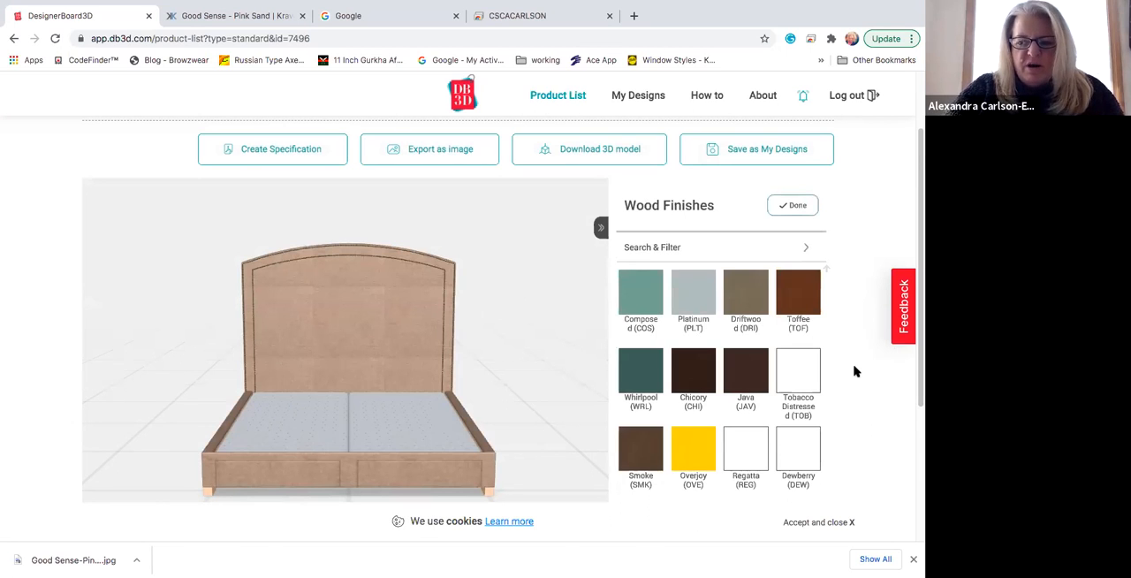
{"action": "scroll", "coordinate": [853, 352], "scroll_direction": "down", "scroll_amount": 1}
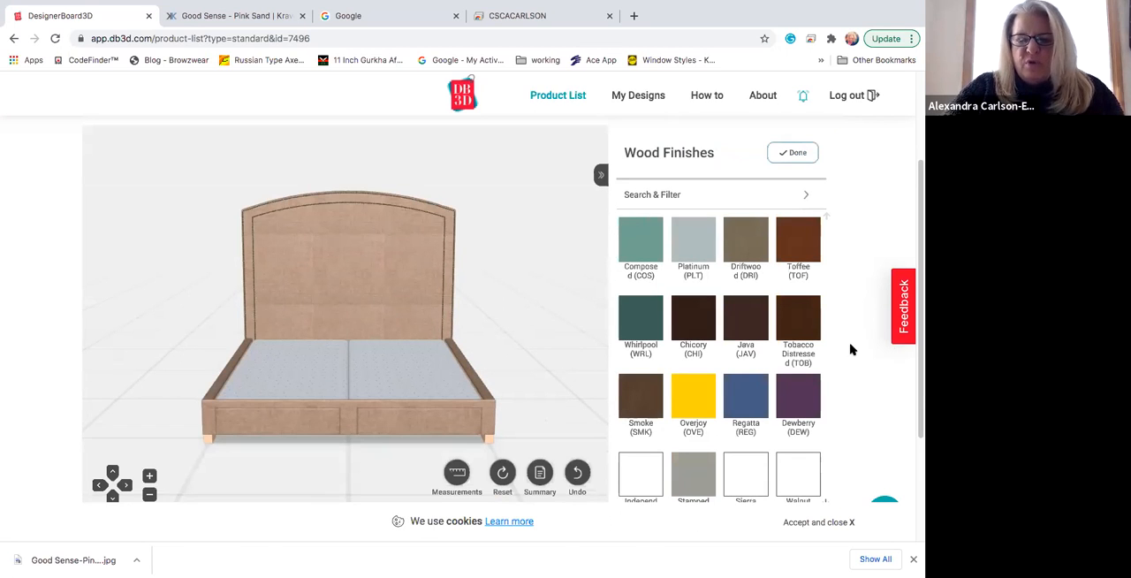
{"action": "scroll", "coordinate": [851, 350], "scroll_direction": "down", "scroll_amount": 2}
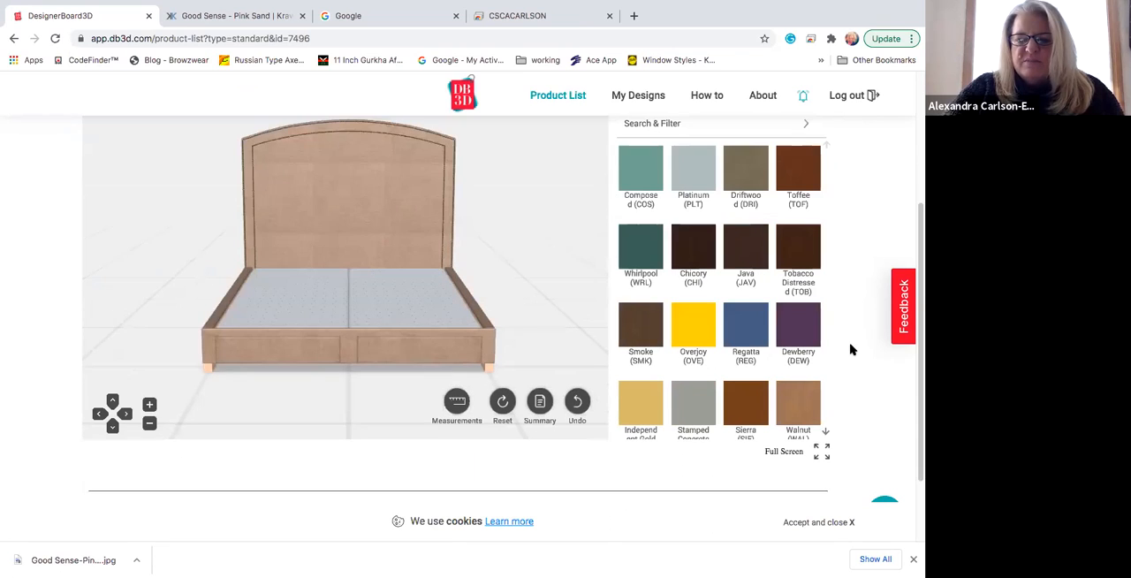
{"action": "scroll", "coordinate": [830, 312], "scroll_direction": "up", "scroll_amount": 2}
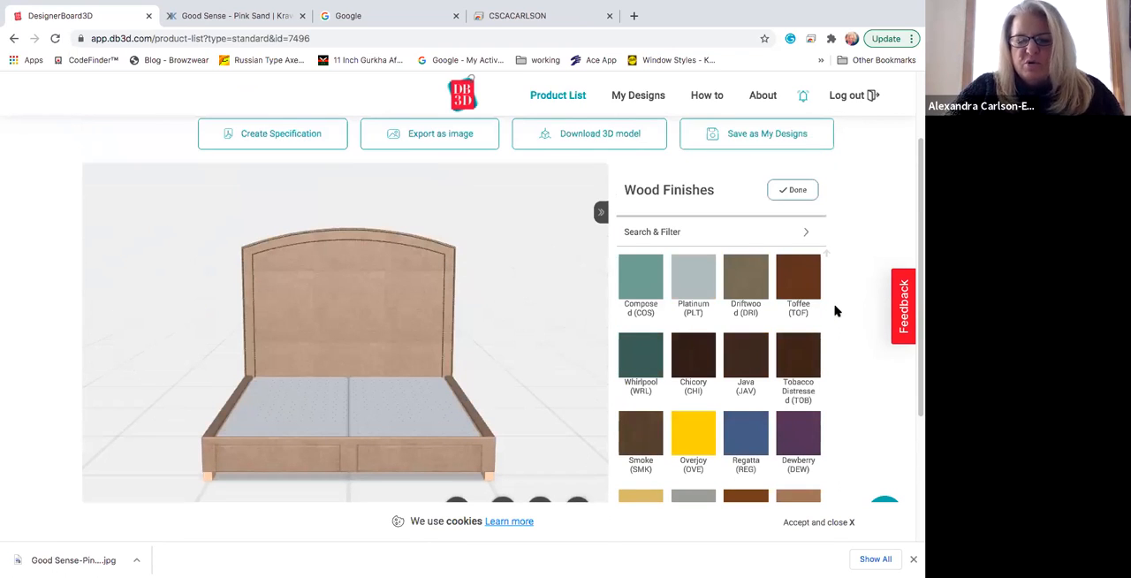
{"action": "left_click", "coordinate": [748, 281]}
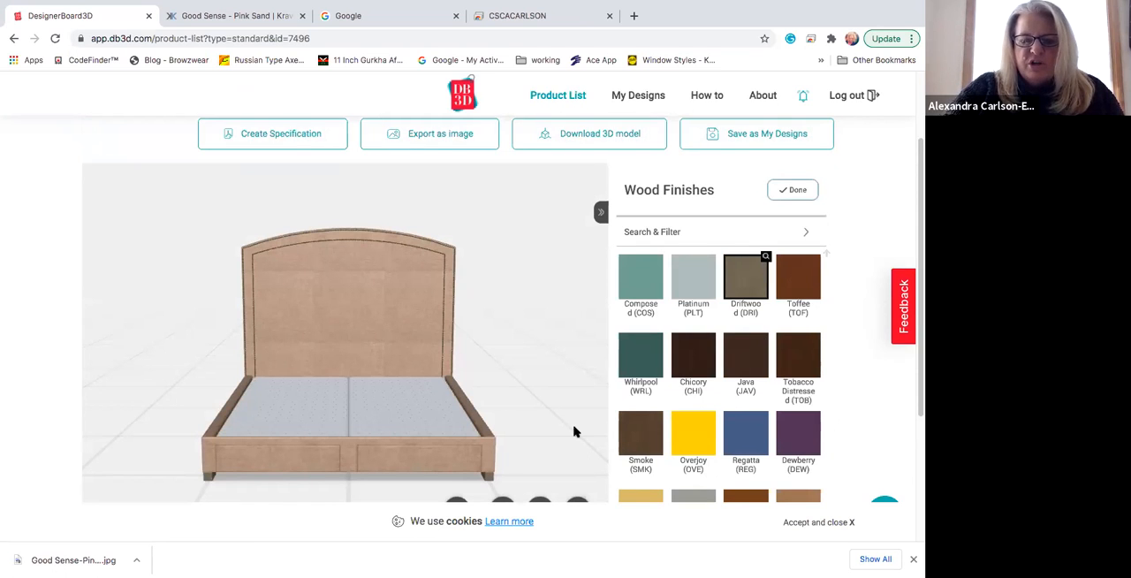
Step: Examine the 3D bed from the front and at an angle, including its legs and a close-up of the headboard fabric
{"action": "scroll", "coordinate": [569, 398], "scroll_direction": "down", "scroll_amount": 1}
{"action": "scroll", "coordinate": [556, 392], "scroll_direction": "up", "scroll_amount": 2}
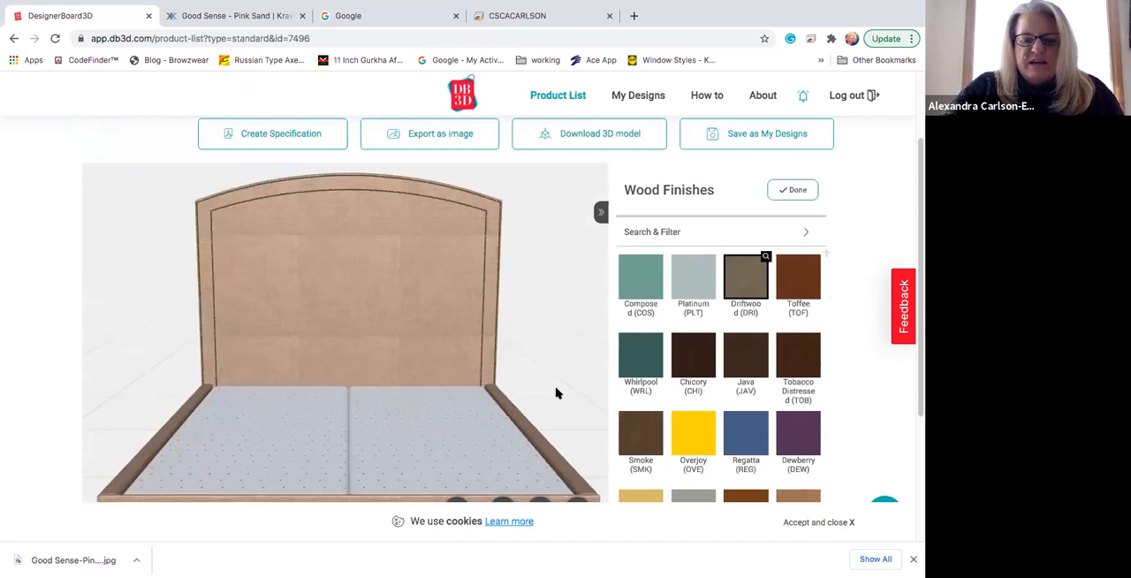
{"action": "scroll", "coordinate": [556, 392], "scroll_direction": "down", "scroll_amount": 1}
{"action": "scroll", "coordinate": [538, 431], "scroll_direction": "down", "scroll_amount": 1}
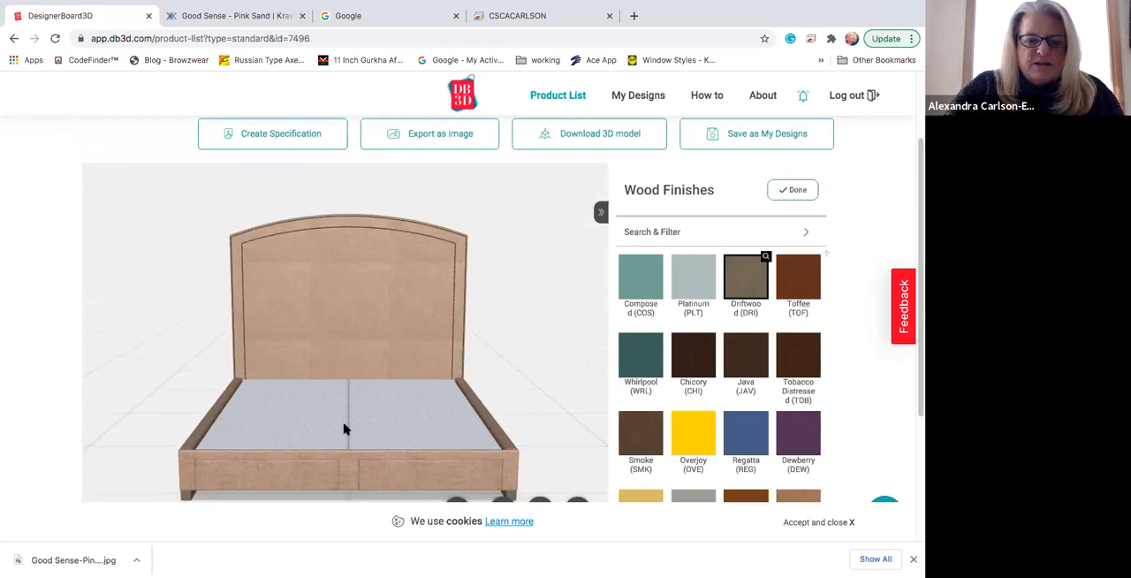
{"action": "scroll", "coordinate": [146, 459], "scroll_direction": "down", "scroll_amount": 1}
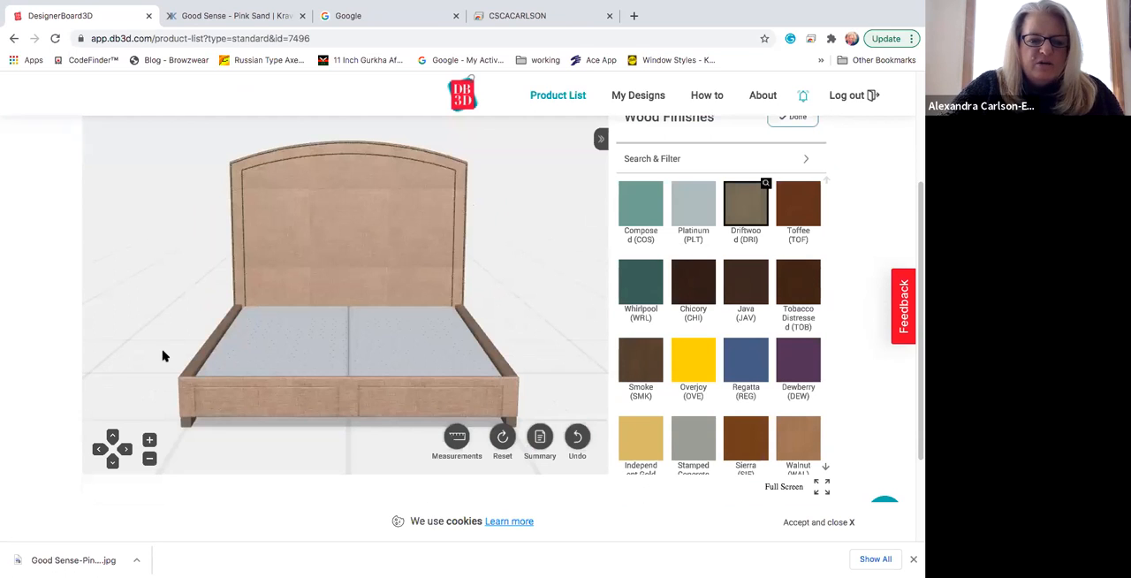
{"action": "left_click_drag", "start_coordinate": [397, 336], "coordinate": [79, 345]}
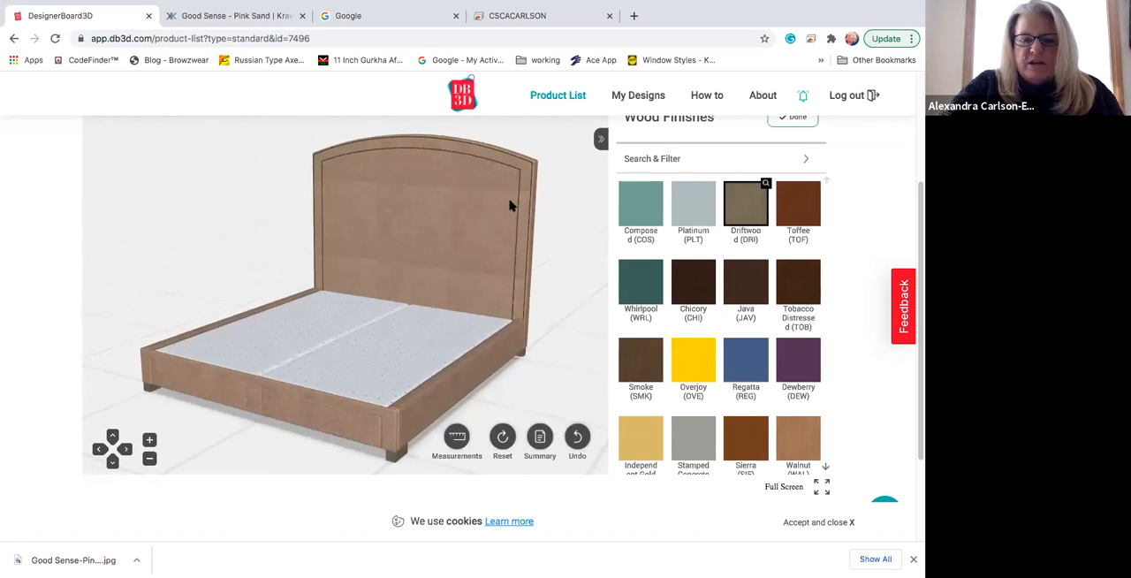
{"action": "scroll", "coordinate": [511, 203], "scroll_direction": "down", "scroll_amount": 5}
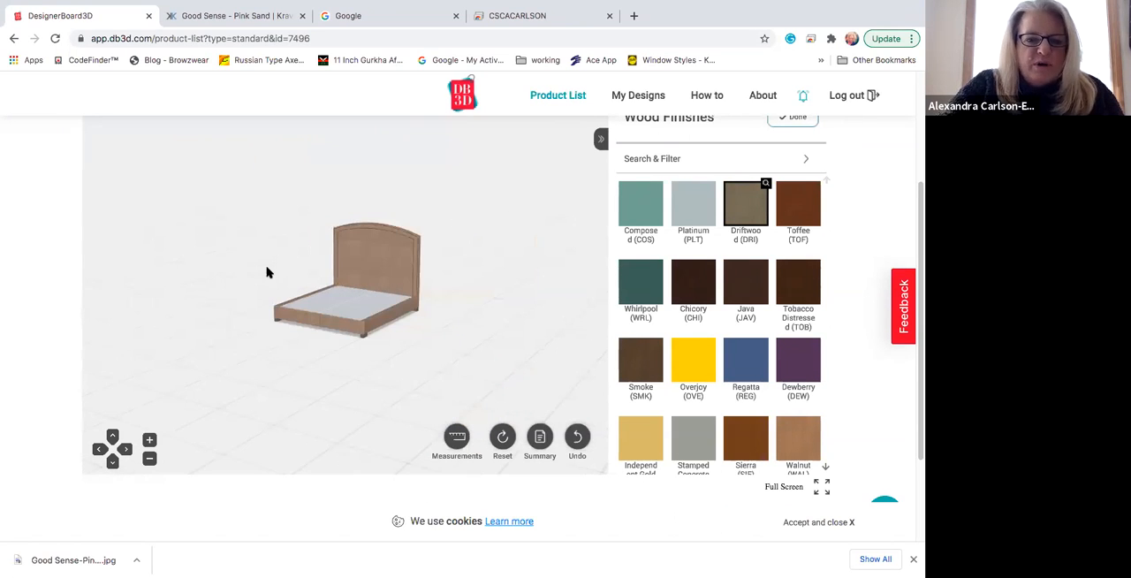
{"action": "scroll", "coordinate": [265, 270], "scroll_direction": "up", "scroll_amount": 5}
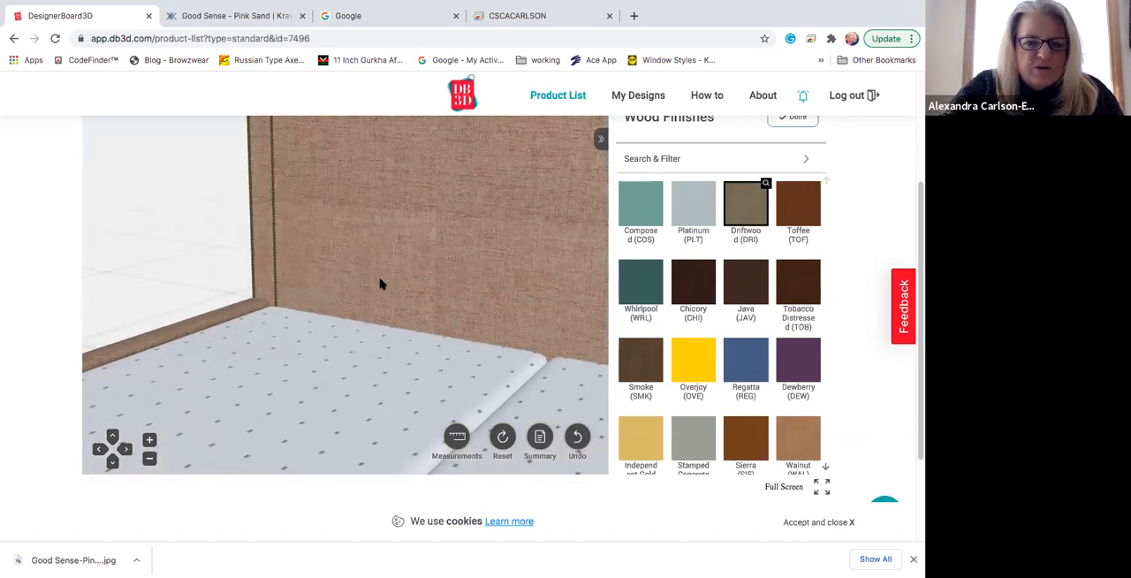
{"action": "left_click_drag", "start_coordinate": [379, 282], "coordinate": [409, 306]}
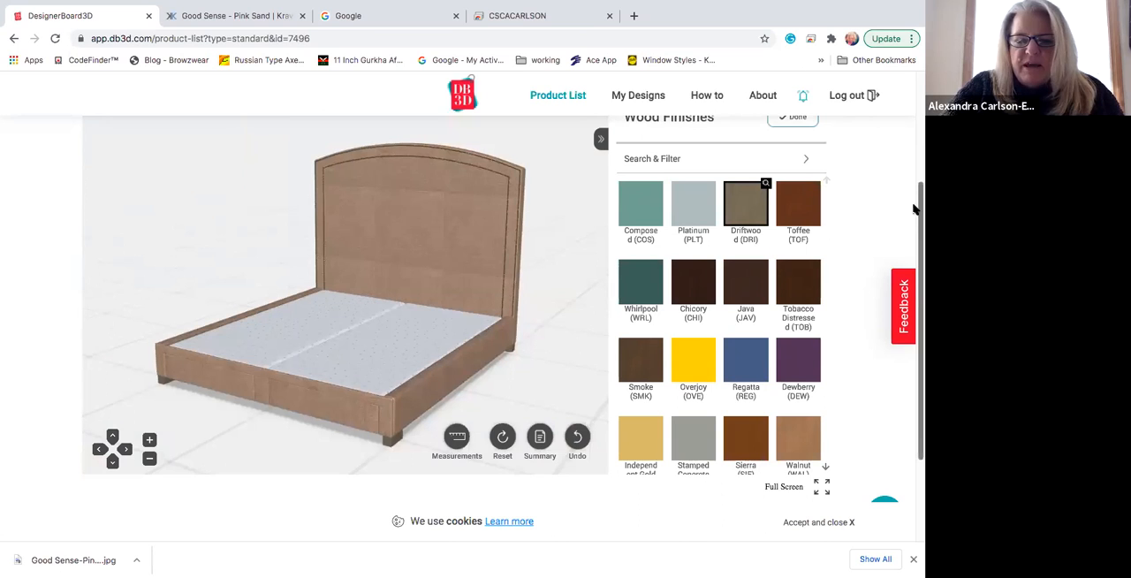
Step: Finish the wood finish selection and set the nailheads to the no-charge 10041 Brass
{"action": "scroll", "coordinate": [916, 190], "scroll_direction": "up", "scroll_amount": 1}
{"action": "scroll", "coordinate": [916, 190], "scroll_direction": "up", "scroll_amount": 1}
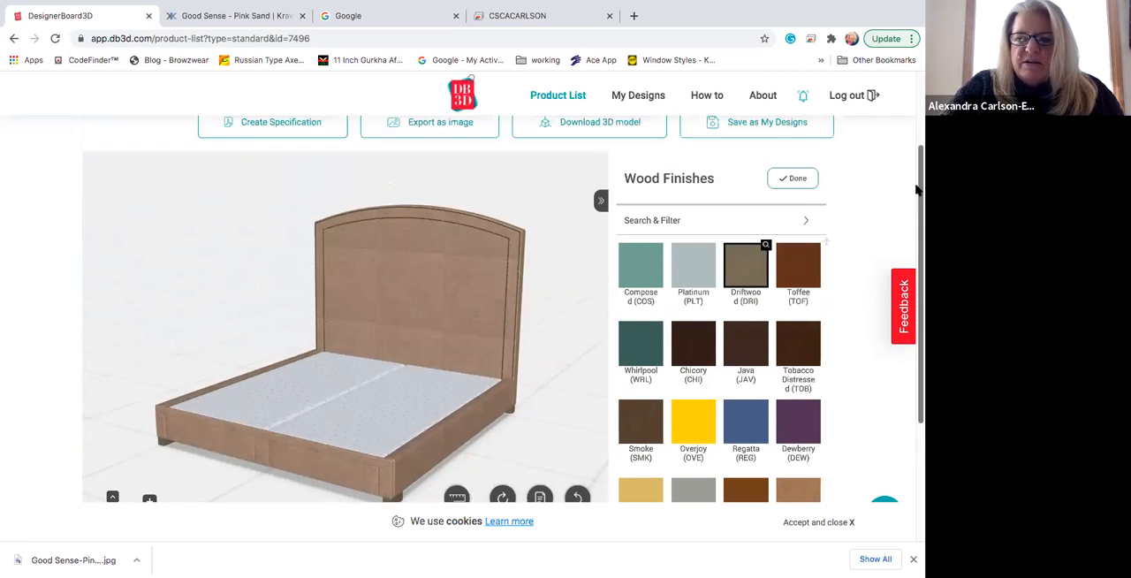
{"action": "scroll", "coordinate": [777, 212], "scroll_direction": "up", "scroll_amount": 1}
{"action": "scroll", "coordinate": [693, 456], "scroll_direction": "down", "scroll_amount": 1}
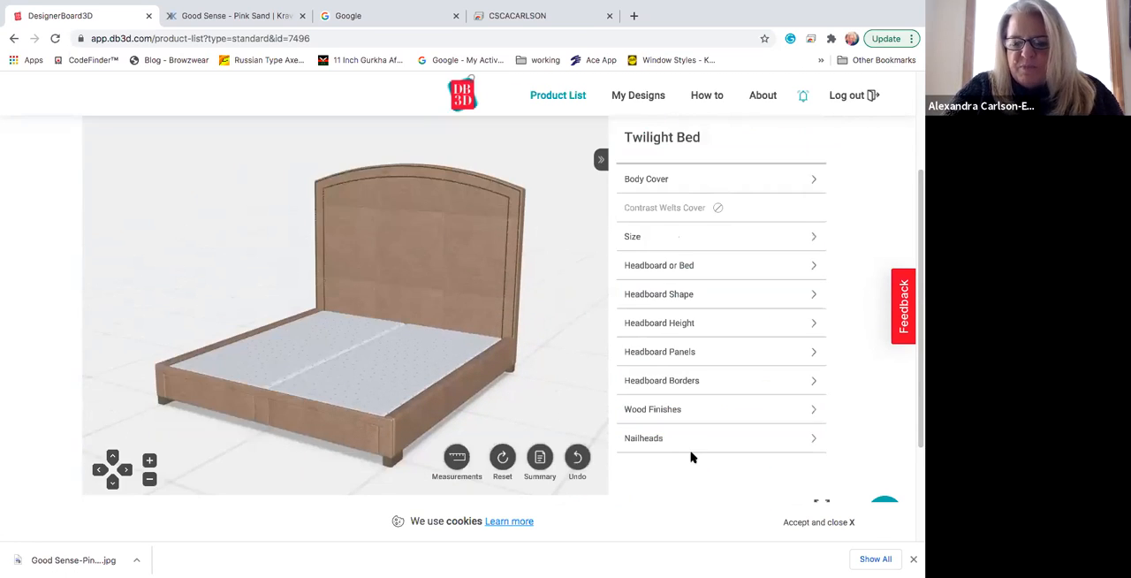
{"action": "scroll", "coordinate": [705, 434], "scroll_direction": "down", "scroll_amount": 1}
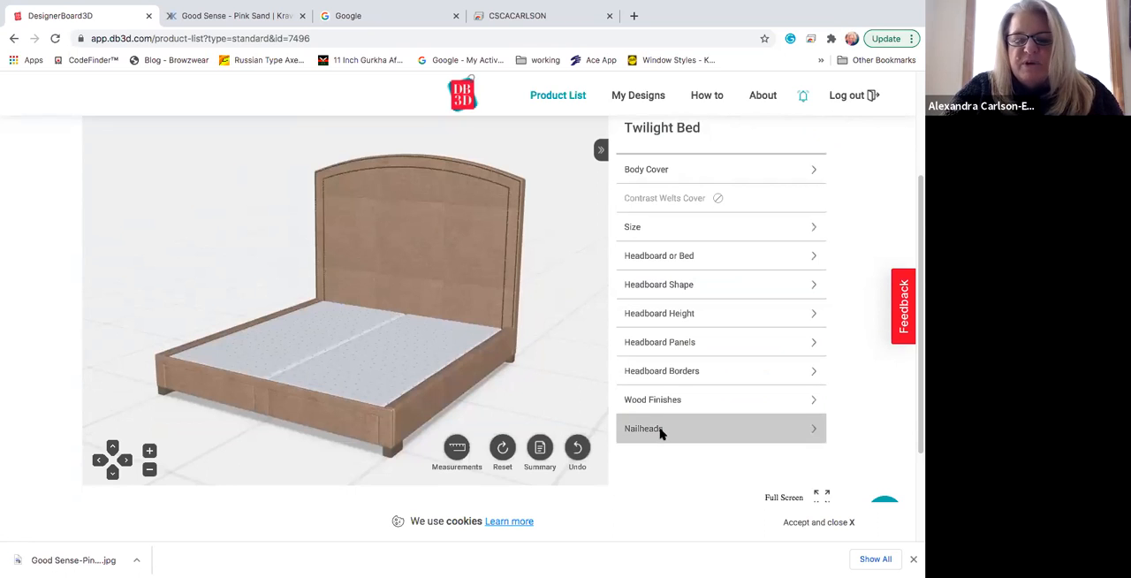
{"action": "left_click", "coordinate": [778, 434]}
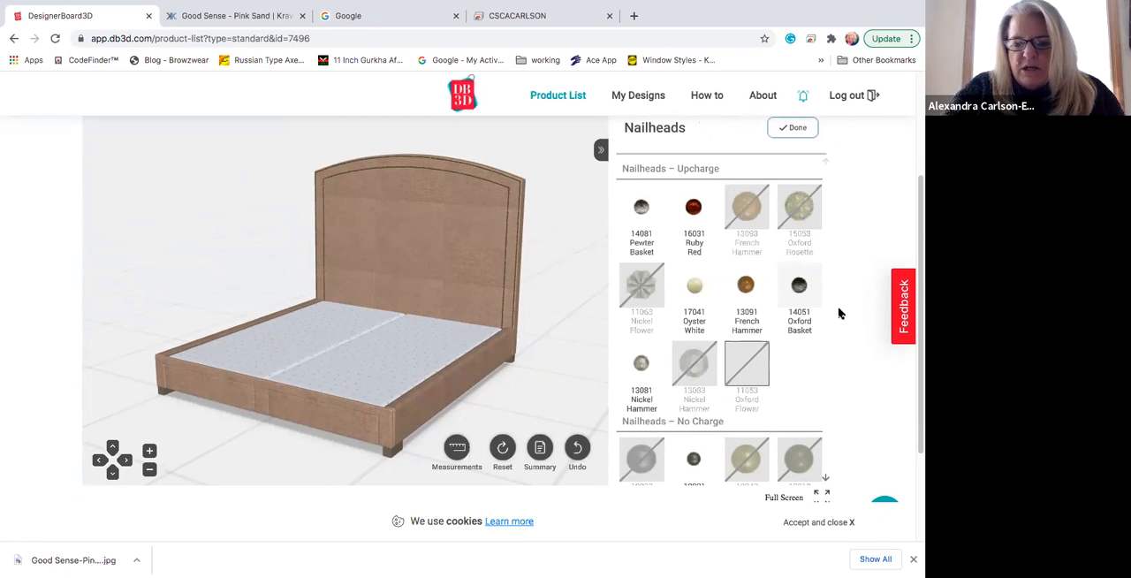
{"action": "scroll", "coordinate": [830, 353], "scroll_direction": "down", "scroll_amount": 2}
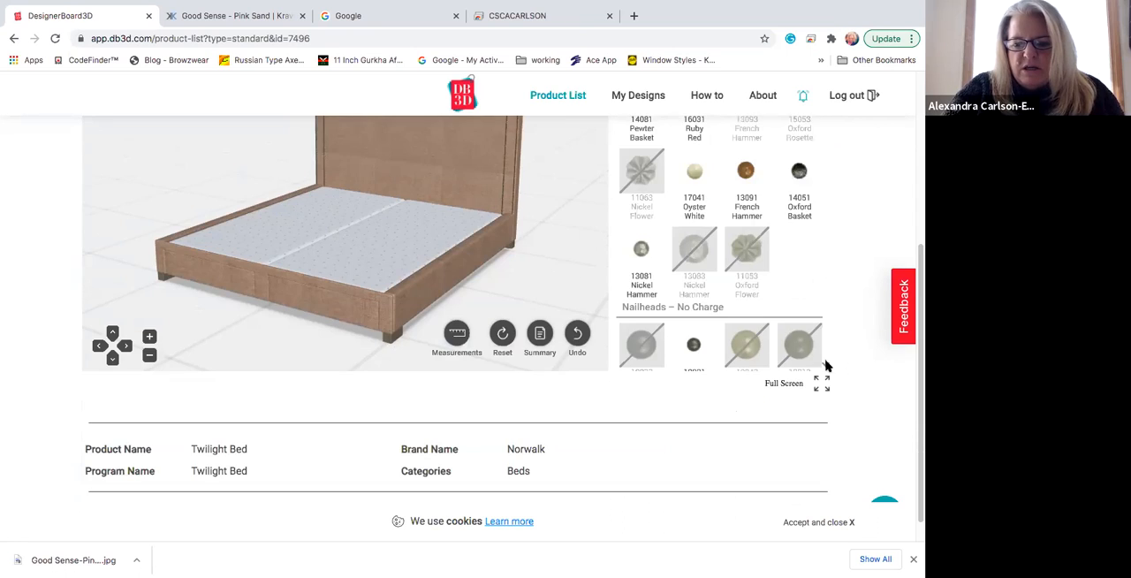
{"action": "scroll", "coordinate": [826, 364], "scroll_direction": "down", "scroll_amount": 2}
{"action": "scroll", "coordinate": [747, 300], "scroll_direction": "up", "scroll_amount": 1}
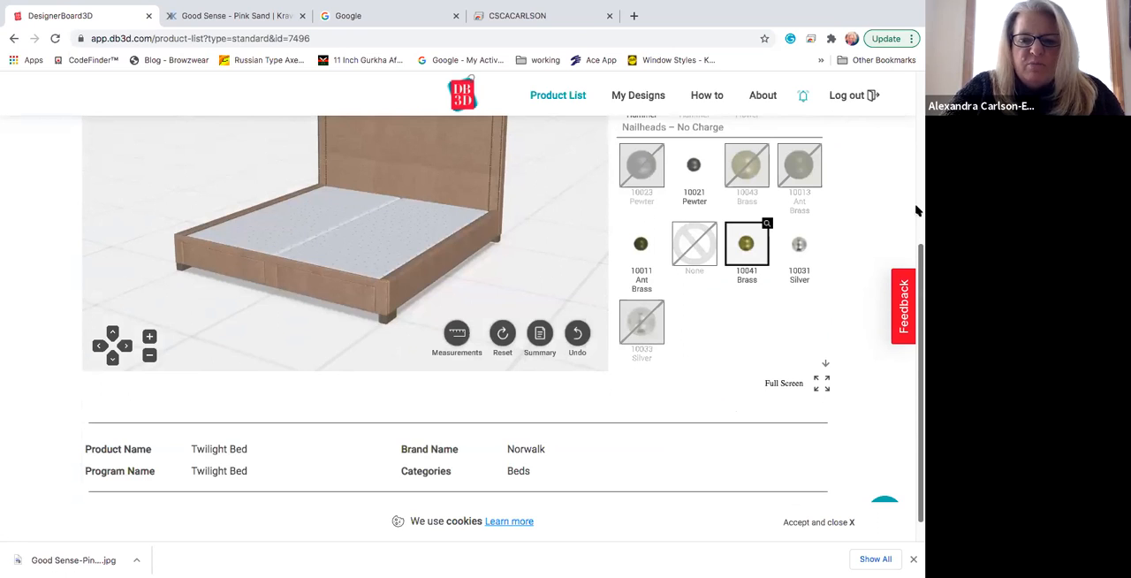
Step: Create the specification PDF for the customized Twilight Bed
{"action": "scroll", "coordinate": [916, 210], "scroll_direction": "up", "scroll_amount": 1}
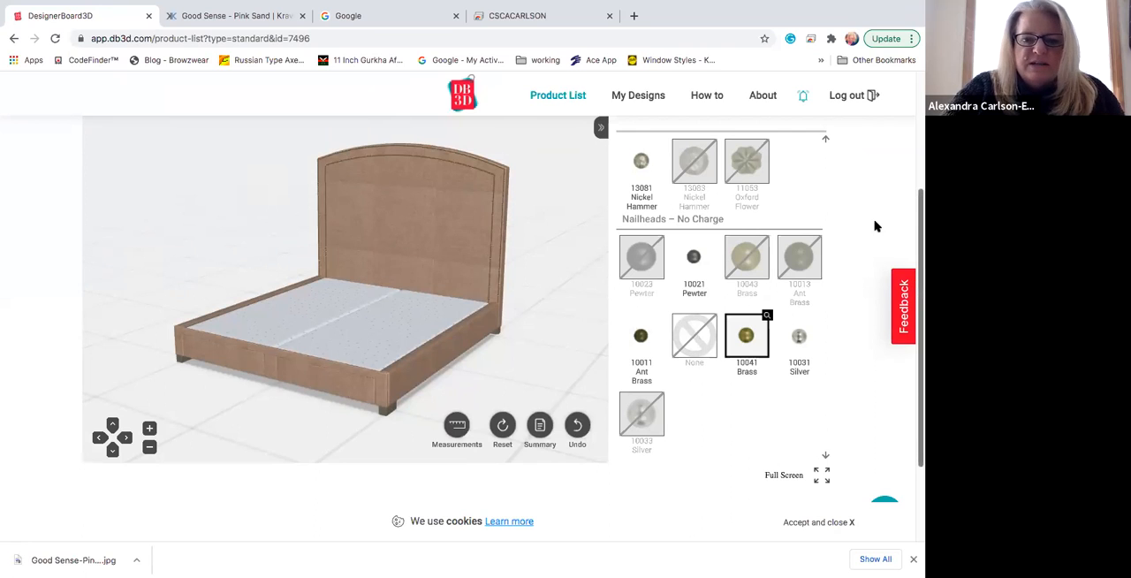
{"action": "scroll", "coordinate": [872, 224], "scroll_direction": "up", "scroll_amount": 1}
{"action": "left_click", "coordinate": [272, 151]}
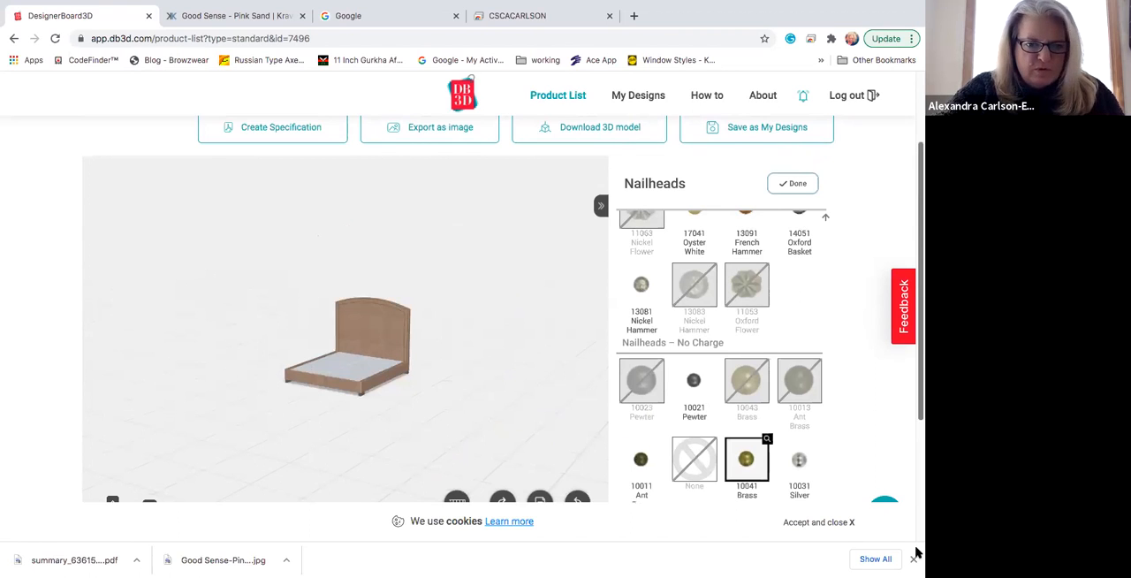
Step: Generate the bed's specification PDF again, open the downloaded summary, and look through its cover and custom materials pages
{"action": "scroll", "coordinate": [916, 391], "scroll_direction": "down", "scroll_amount": 3}
{"action": "scroll", "coordinate": [553, 351], "scroll_direction": "up", "scroll_amount": 4}
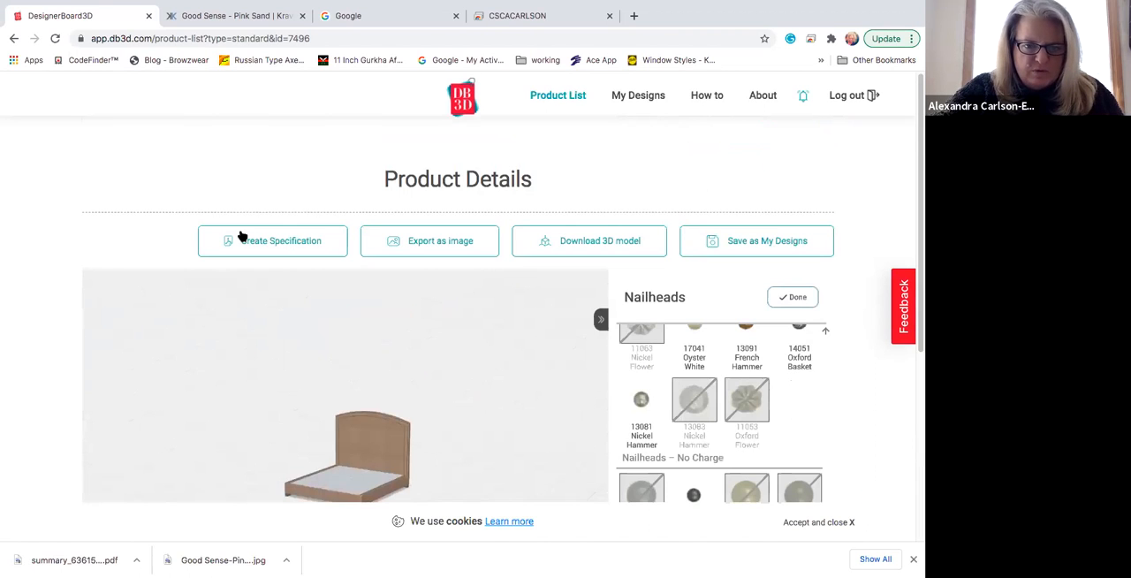
{"action": "left_click", "coordinate": [301, 250]}
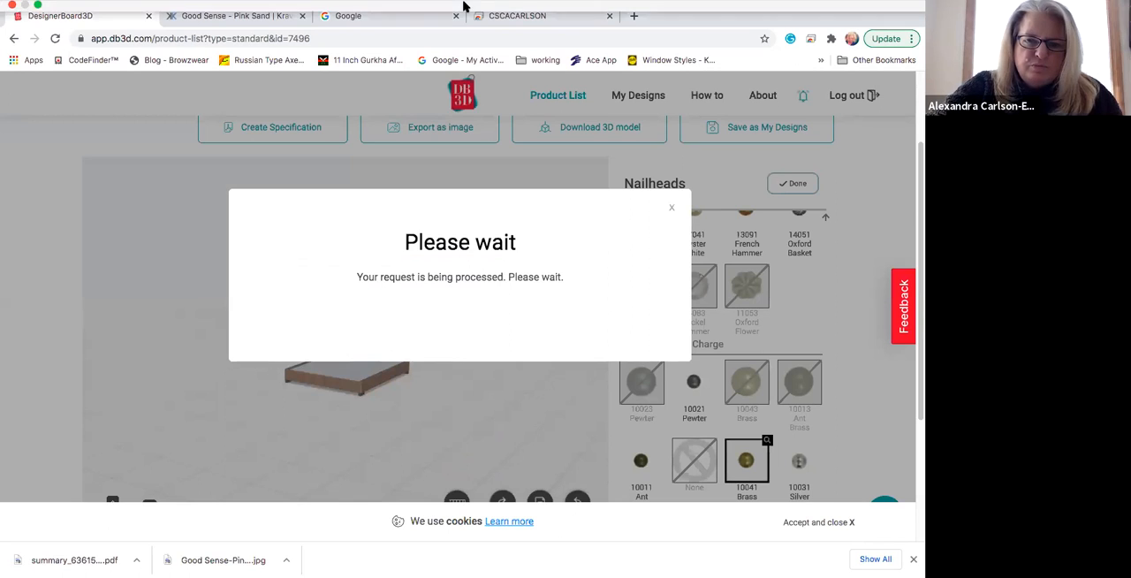
{"action": "mouse_move", "coordinate": [466, 5]}
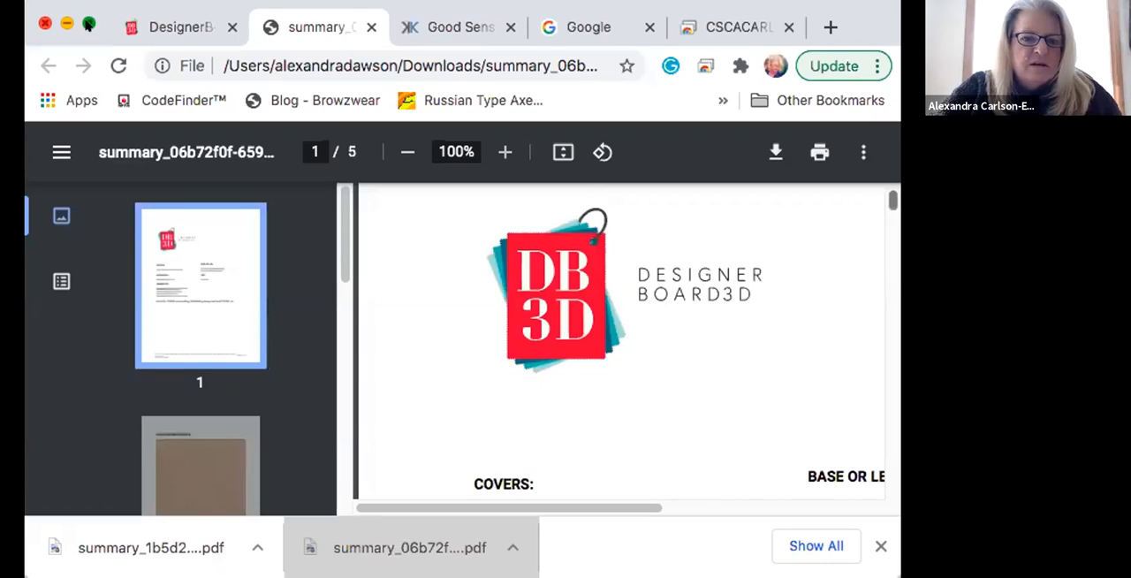
{"action": "scroll", "coordinate": [563, 305], "scroll_direction": "down", "scroll_amount": 7}
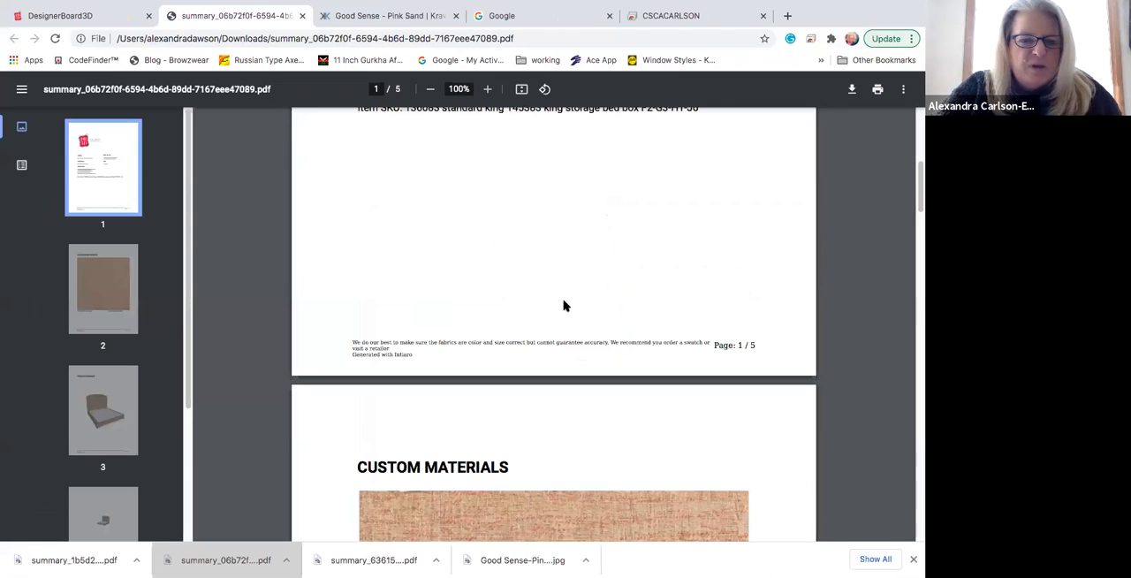
{"action": "scroll", "coordinate": [562, 306], "scroll_direction": "up", "scroll_amount": 7}
Step: Return to the bed in DesignerBoard3D, request its Low SketchUp Pro 2019 model, and download the generated Twilight Bed file
{"action": "left_click", "coordinate": [100, 14]}
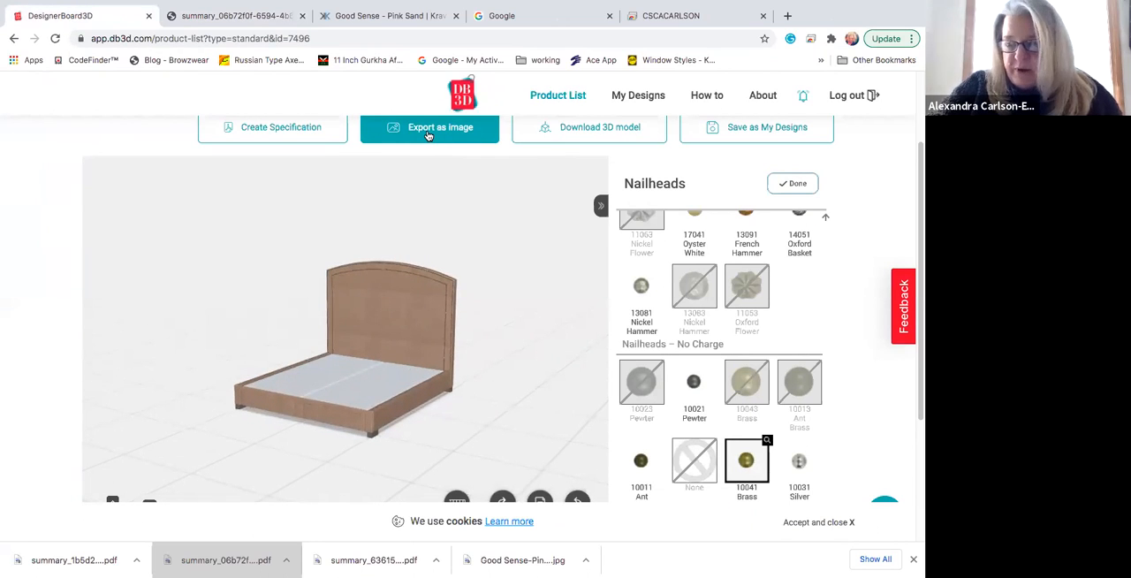
{"action": "left_click", "coordinate": [608, 129]}
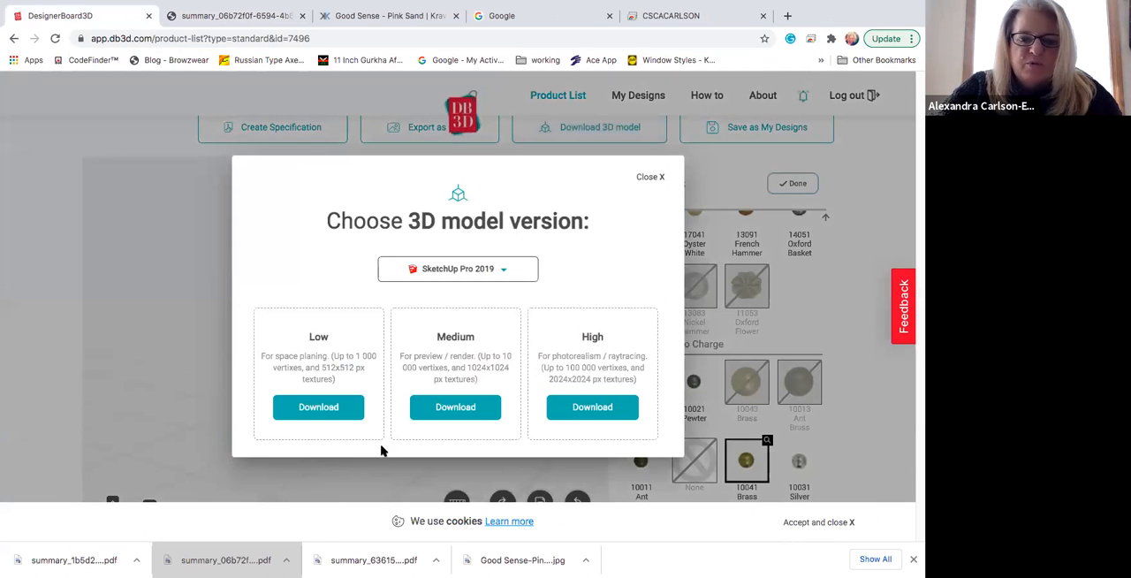
{"action": "left_click", "coordinate": [315, 408]}
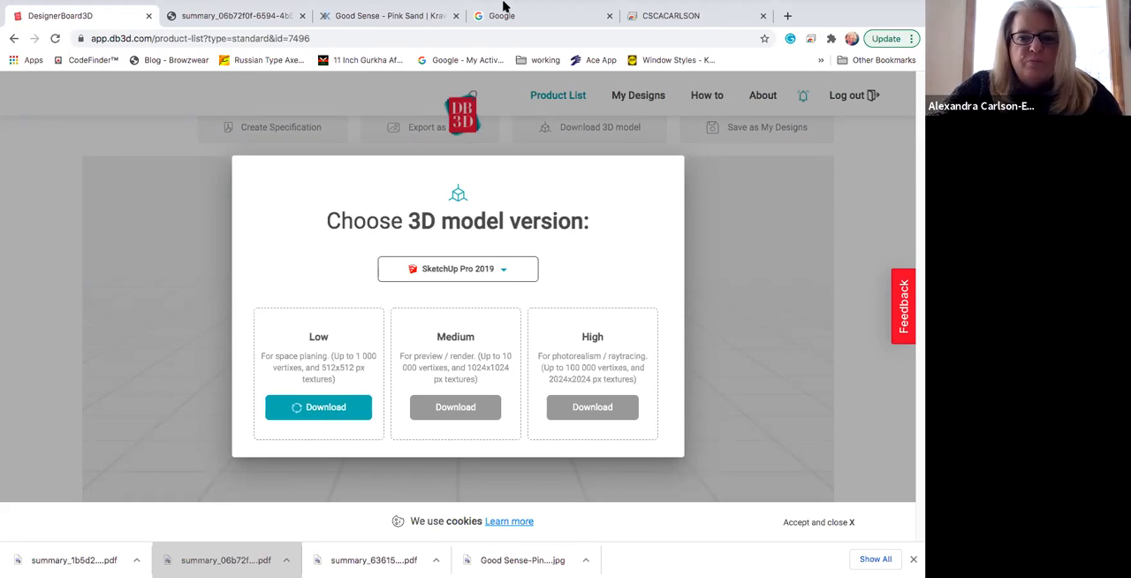
{"action": "mouse_move", "coordinate": [494, 6]}
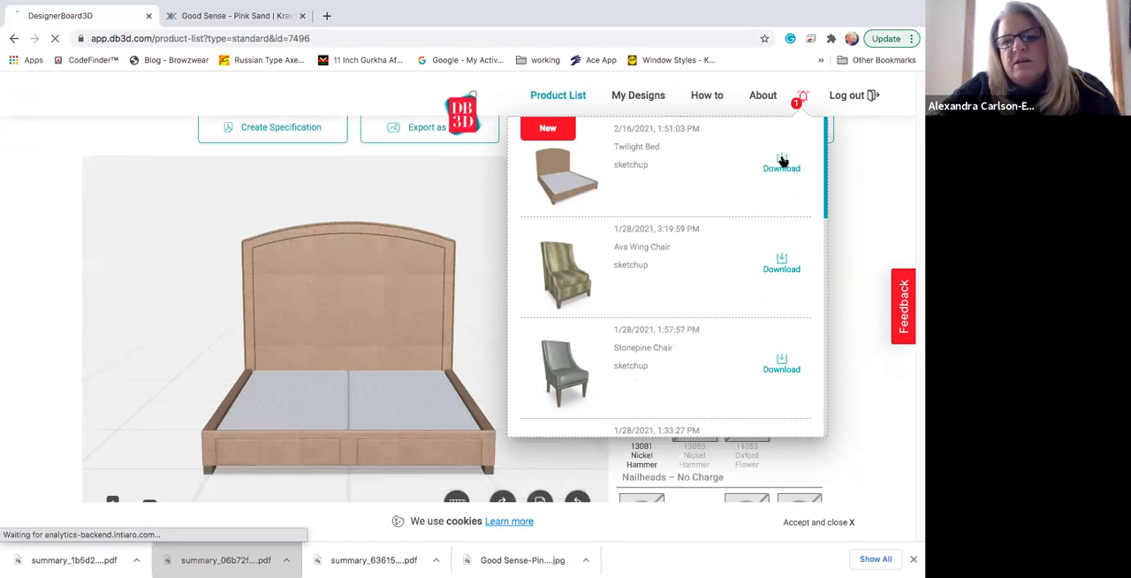
{"action": "left_click", "coordinate": [782, 159]}
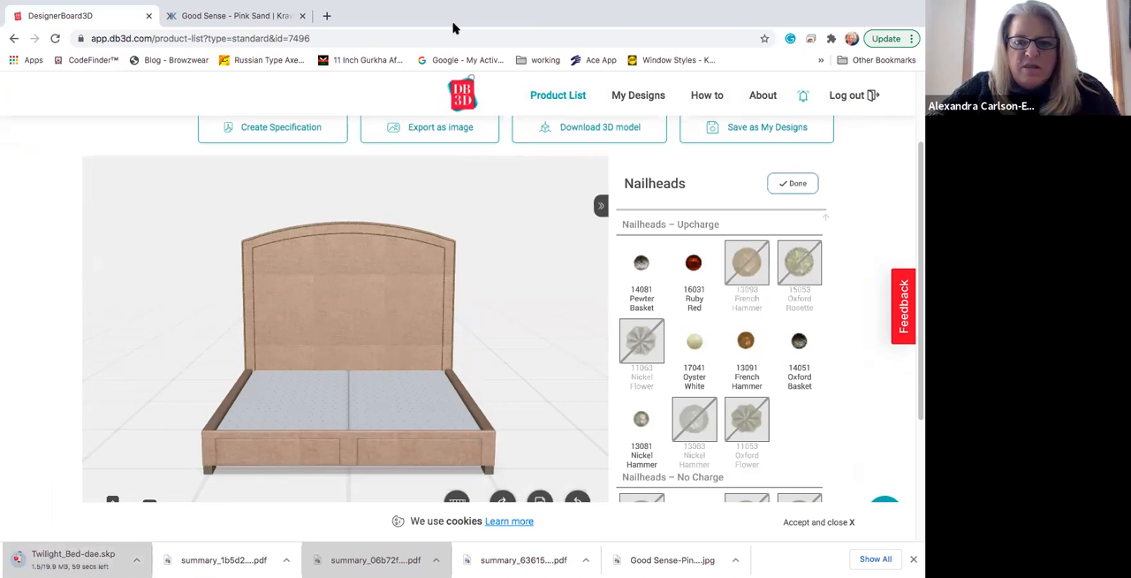
{"action": "mouse_move", "coordinate": [518, 4]}
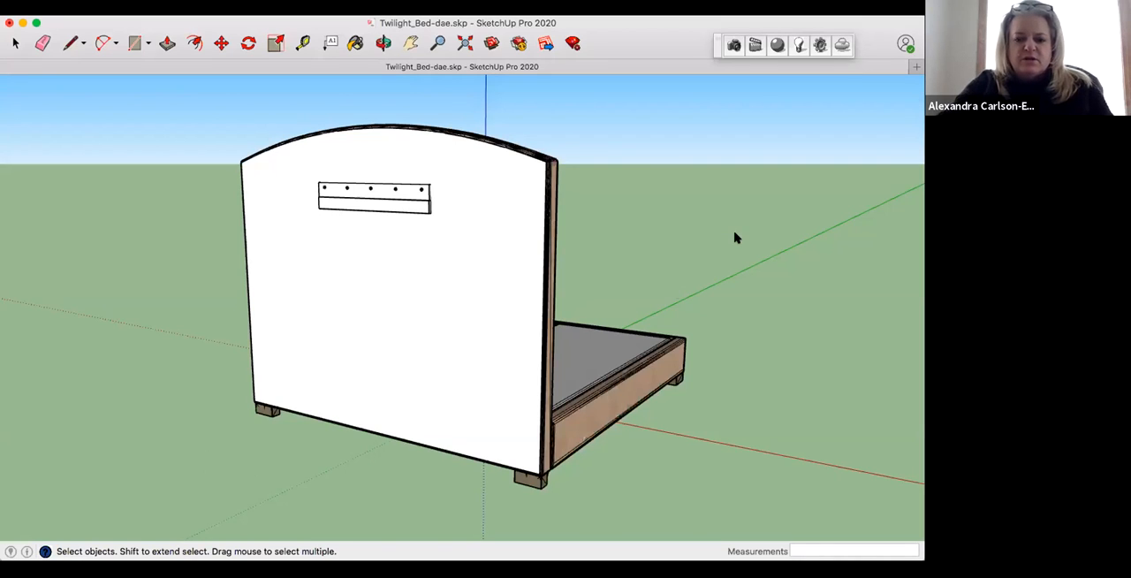
Step: In SketchUp, turn the entire downloaded bed model into a component with the definition name Twilight Bed King
{"action": "mouse_move", "coordinate": [734, 238]}
{"action": "middle_mouse_down"}
{"action": "mouse_move", "coordinate": [548, 286]}
{"action": "mouse_move", "coordinate": [233, 297]}
{"action": "mouse_move", "coordinate": [204, 280]}
{"action": "mouse_move", "coordinate": [645, 322]}
{"action": "middle_mouse_up"}
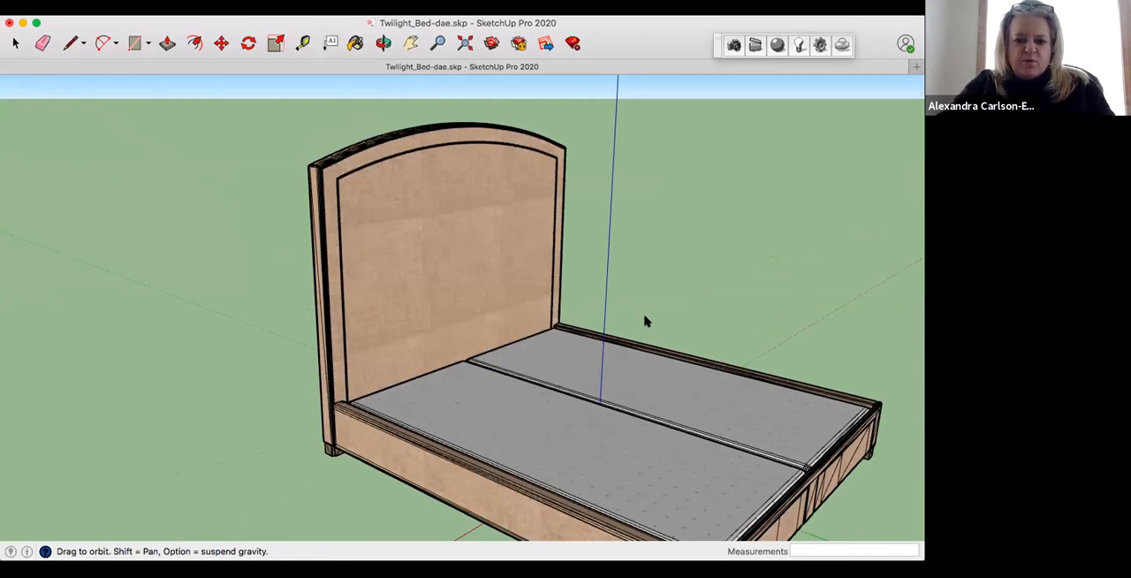
{"action": "scroll", "coordinate": [671, 314], "scroll_direction": "down", "scroll_amount": 3}
{"action": "middle_click_drag", "start_coordinate": [557, 235], "coordinate": [596, 279]}
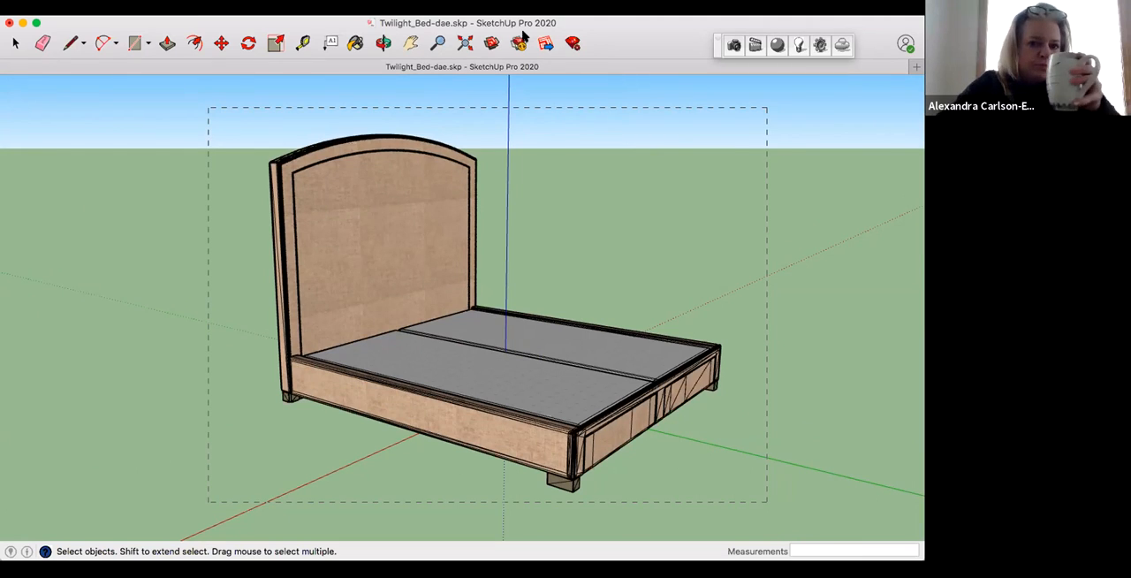
{"action": "right_click", "coordinate": [408, 212]}
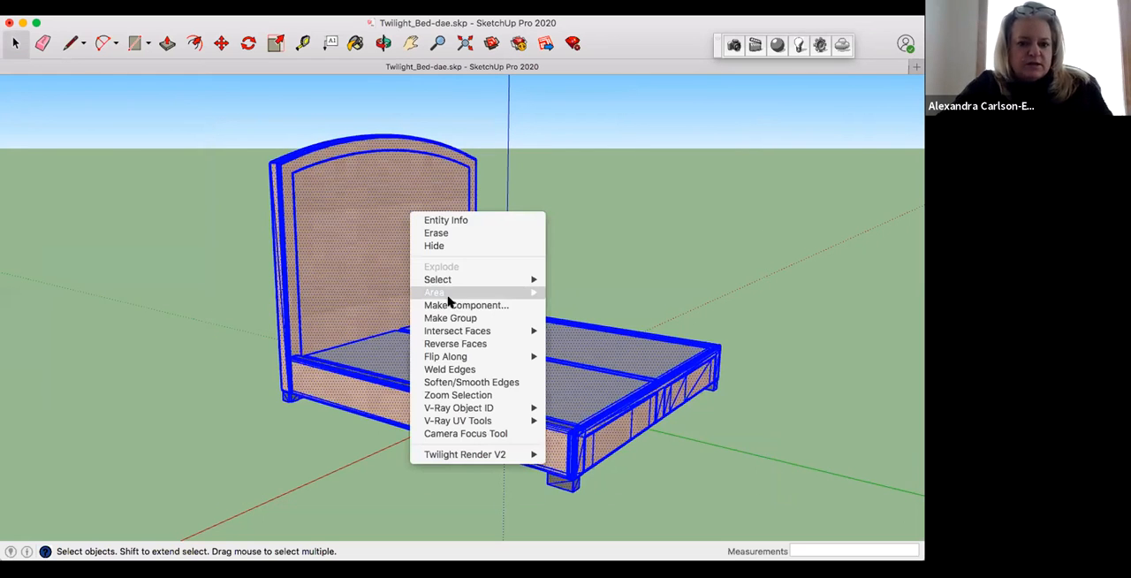
{"action": "left_click", "coordinate": [458, 306]}
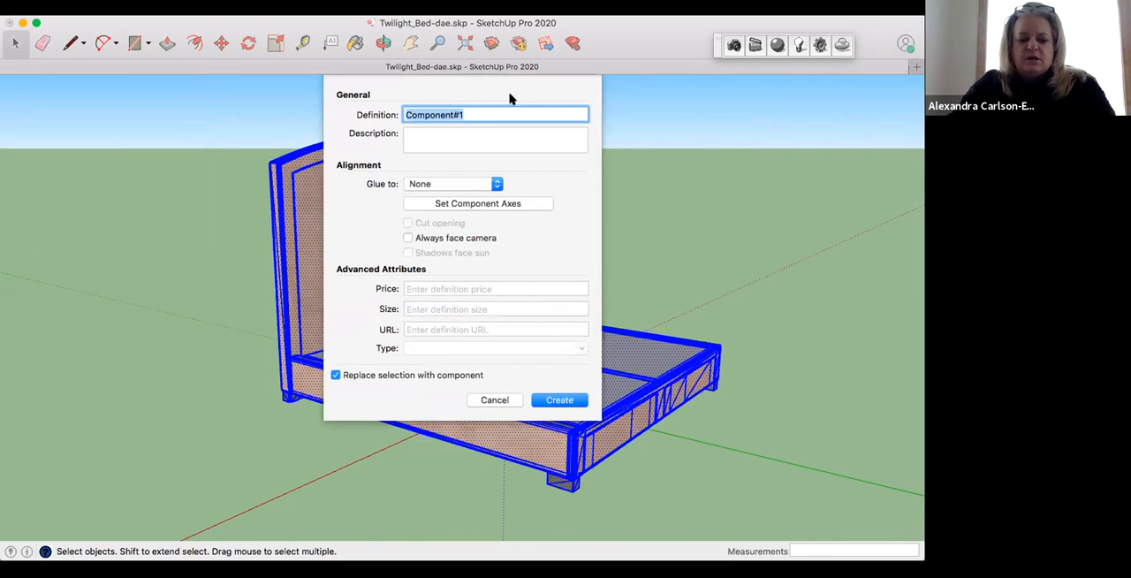
{"action": "left_click_drag", "start_coordinate": [492, 115], "coordinate": [316, 95]}
{"action": "type", "text": "T"}
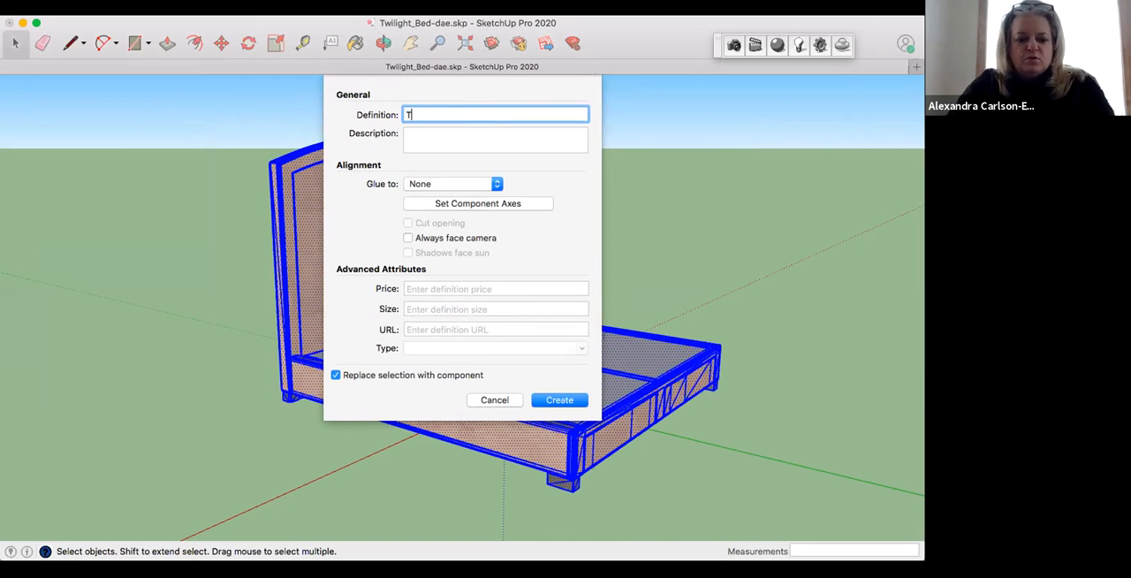
{"action": "type", "text": "wilight BEd"}
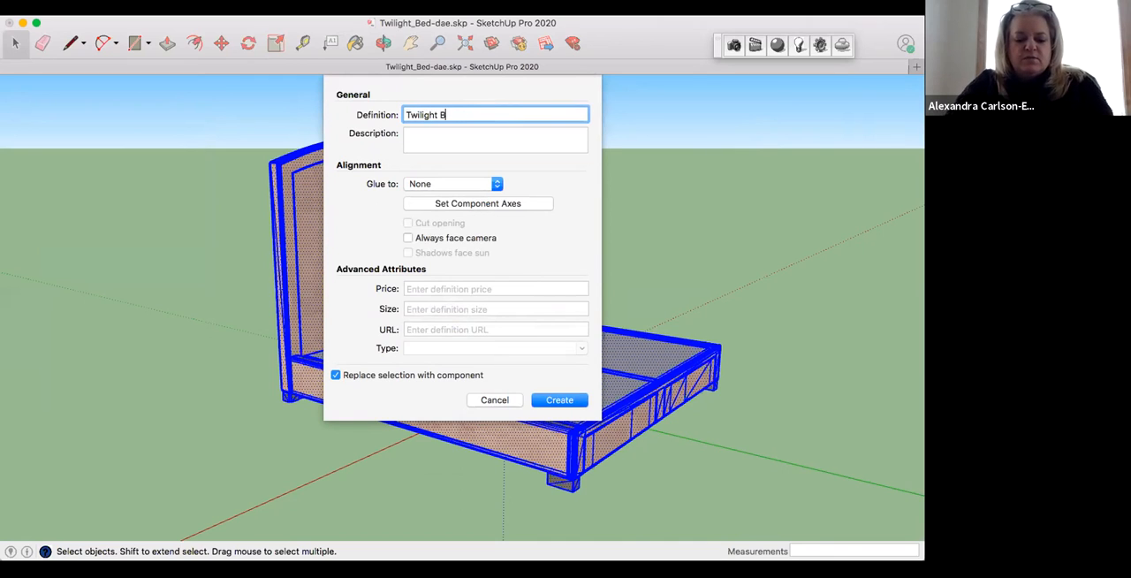
{"action": "key", "text": "BackSpace"}
{"action": "key", "text": "BackSpace"}
{"action": "type", "text": "ed King"}
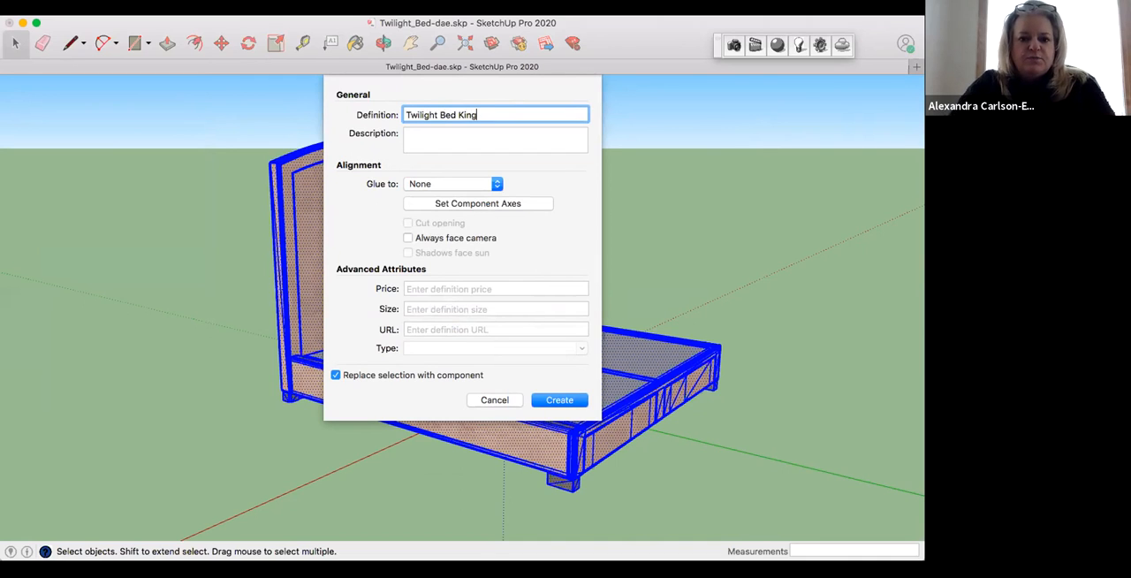
{"action": "left_click", "coordinate": [570, 402]}
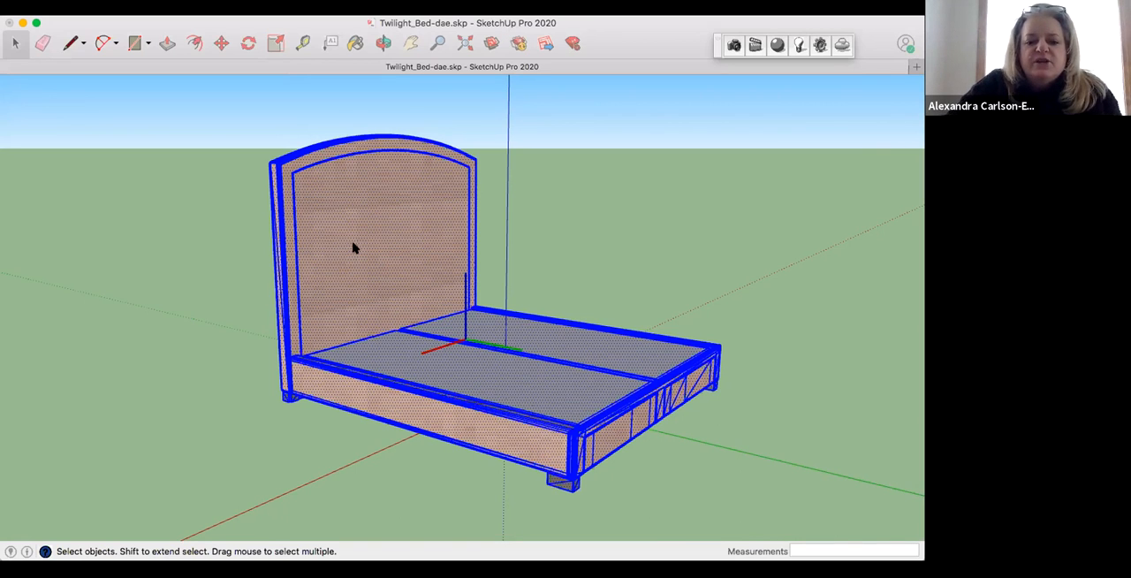
Step: Soften and smooth the bed component's edges with the angle between normals set to 61 degrees
{"action": "right_click", "coordinate": [451, 455]}
{"action": "left_click", "coordinate": [603, 431]}
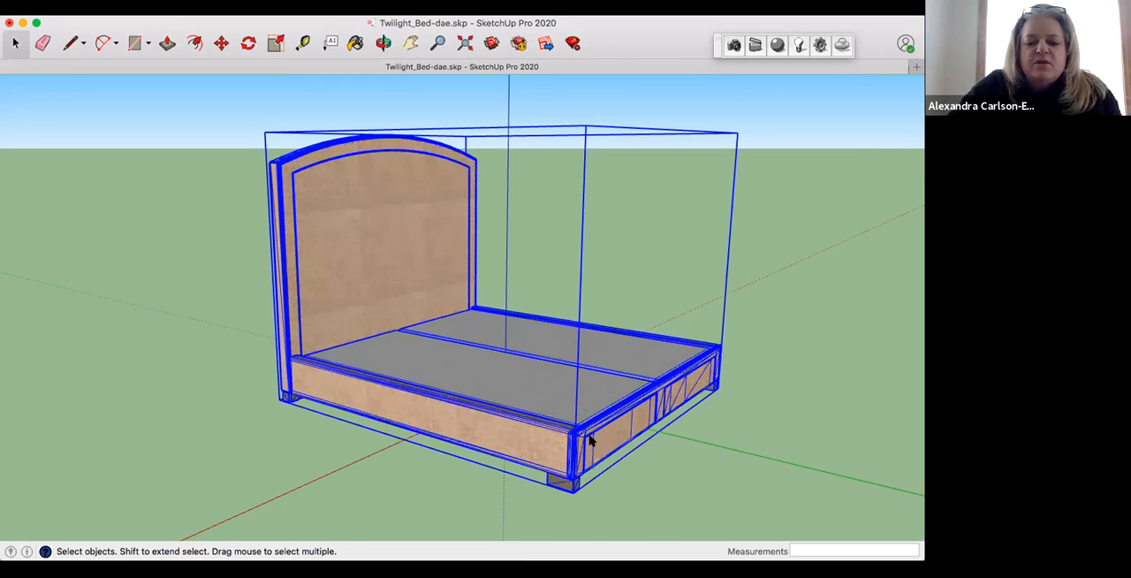
{"action": "right_click", "coordinate": [358, 245]}
{"action": "mouse_move", "coordinate": [465, 435]}
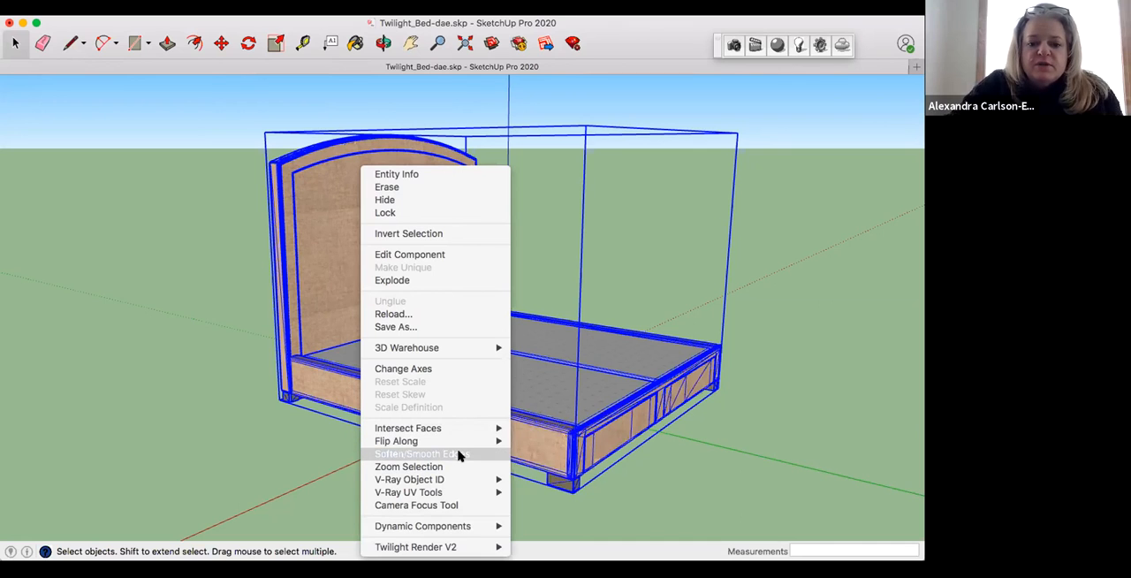
{"action": "left_click", "coordinate": [459, 455]}
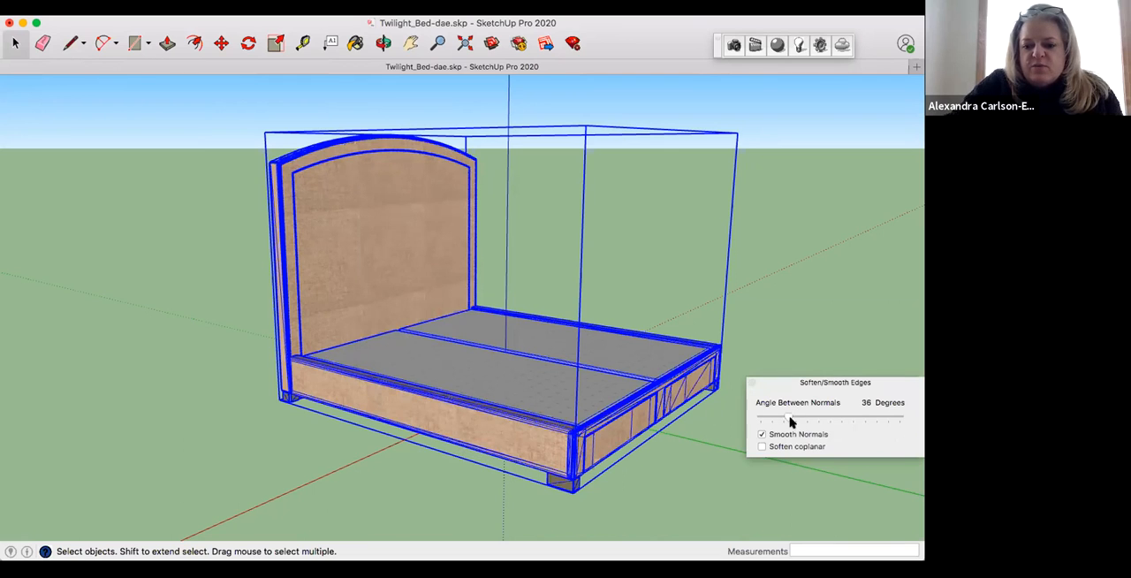
{"action": "left_click", "coordinate": [790, 417]}
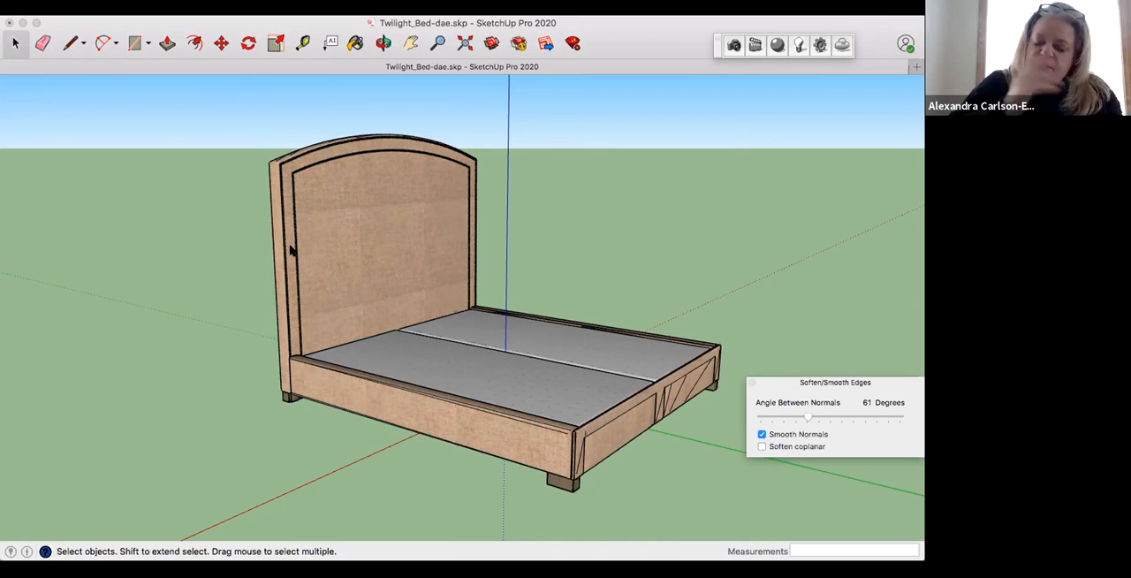
{"action": "left_click", "coordinate": [367, 209]}
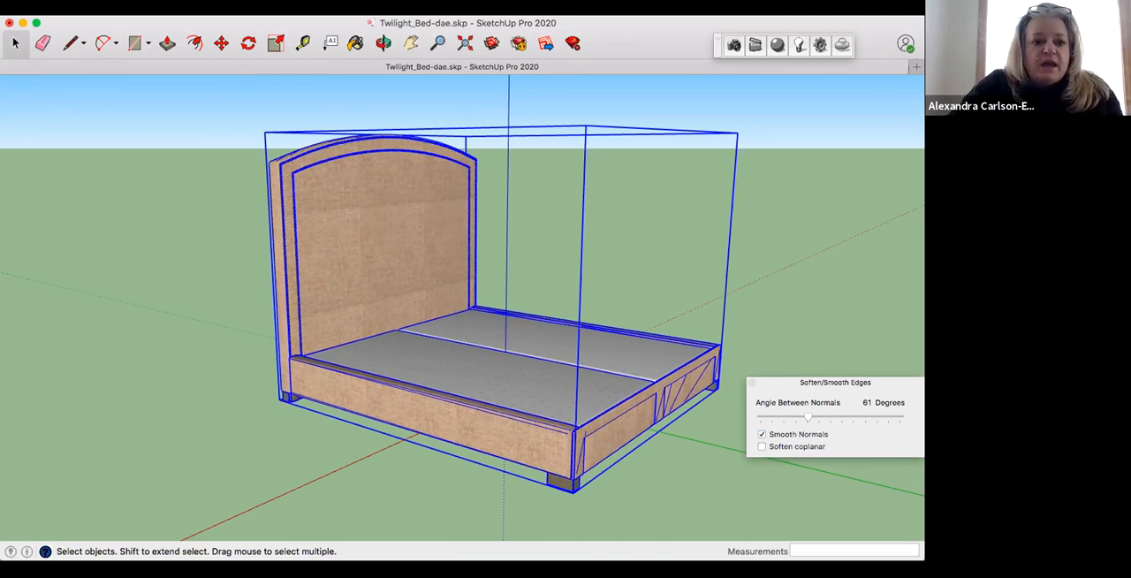